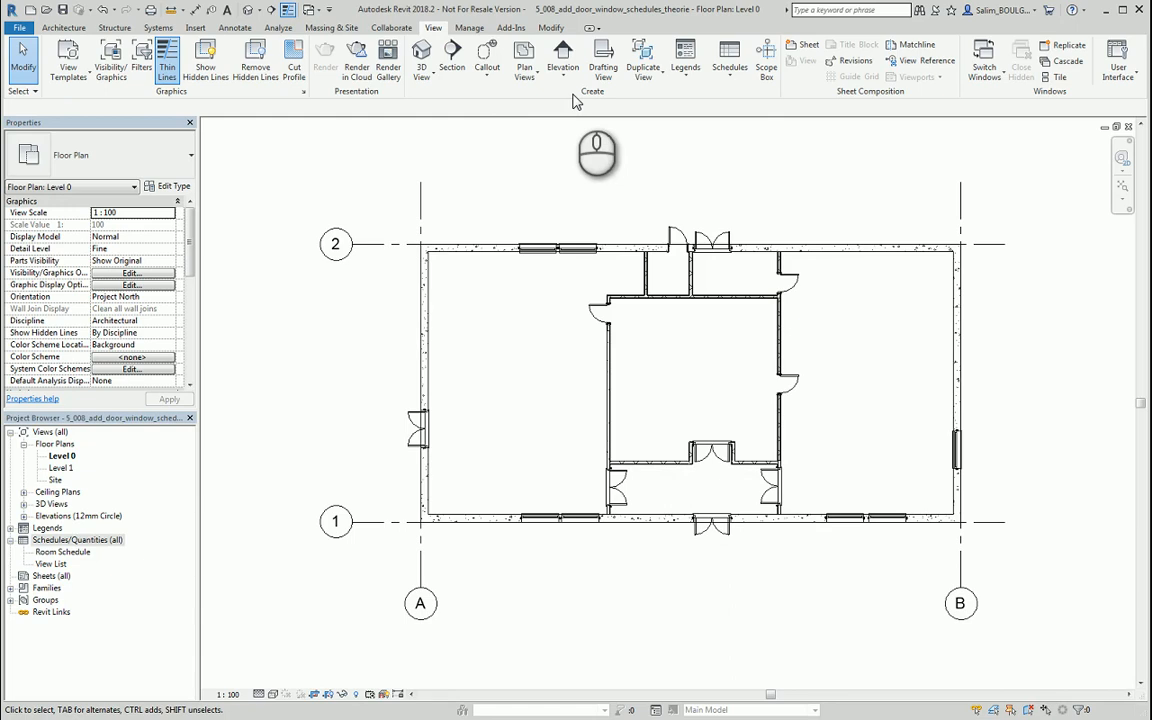
# Create a new schedule for the Doors category with building components and the New Construction phase.
pyautogui.click(730, 62)
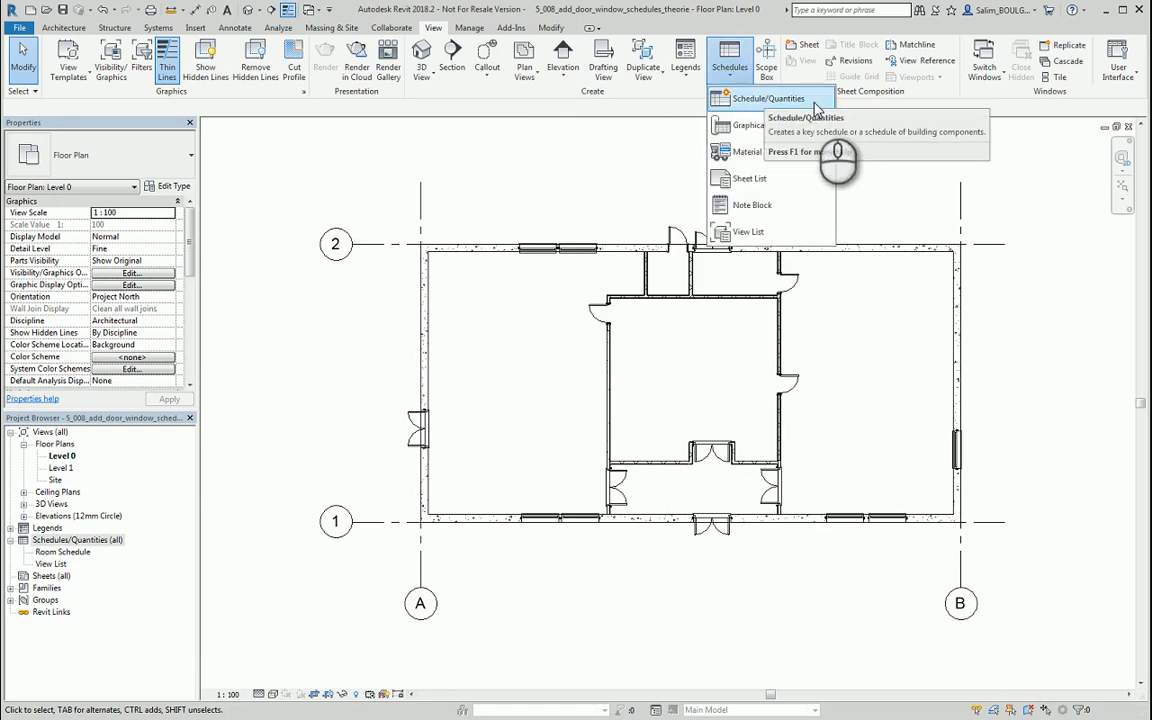
pyautogui.click(503, 396)
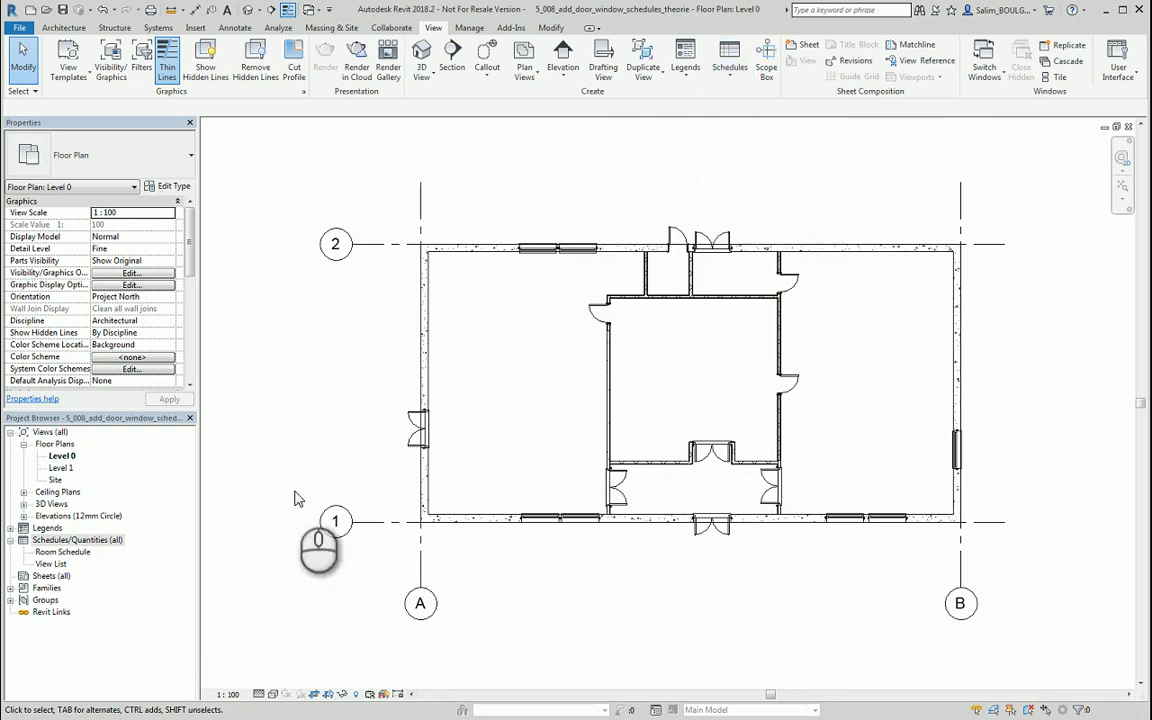
pyautogui.rightClick(88, 541)
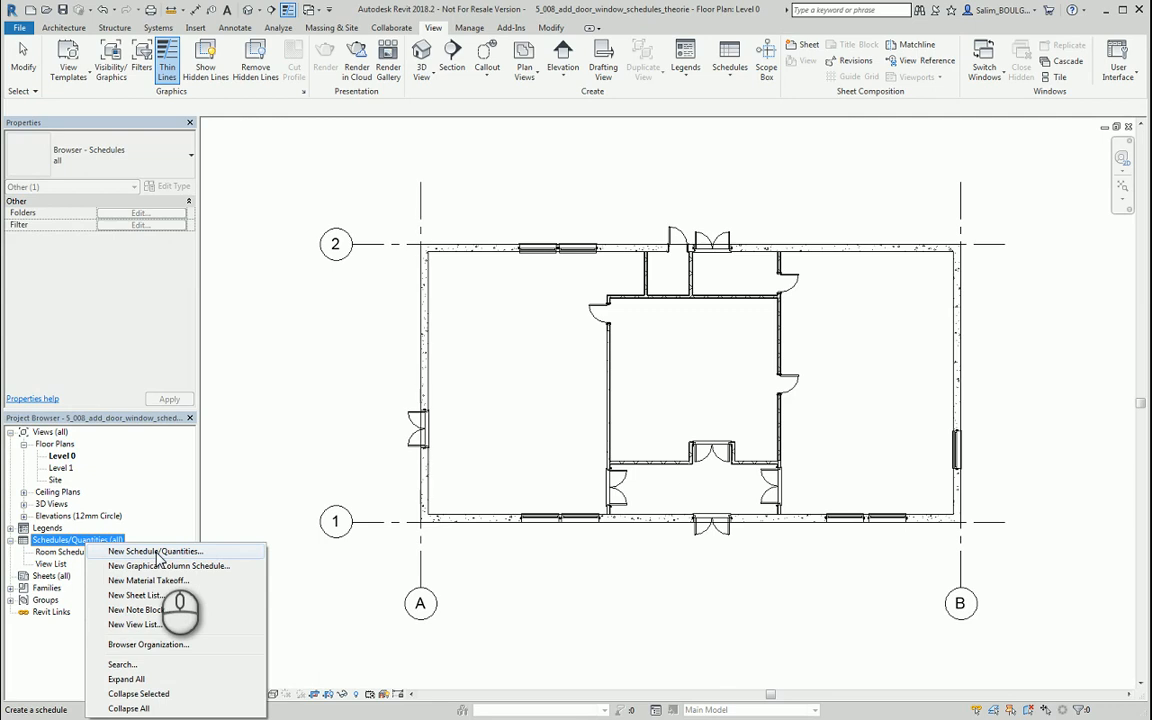
pyautogui.click(157, 552)
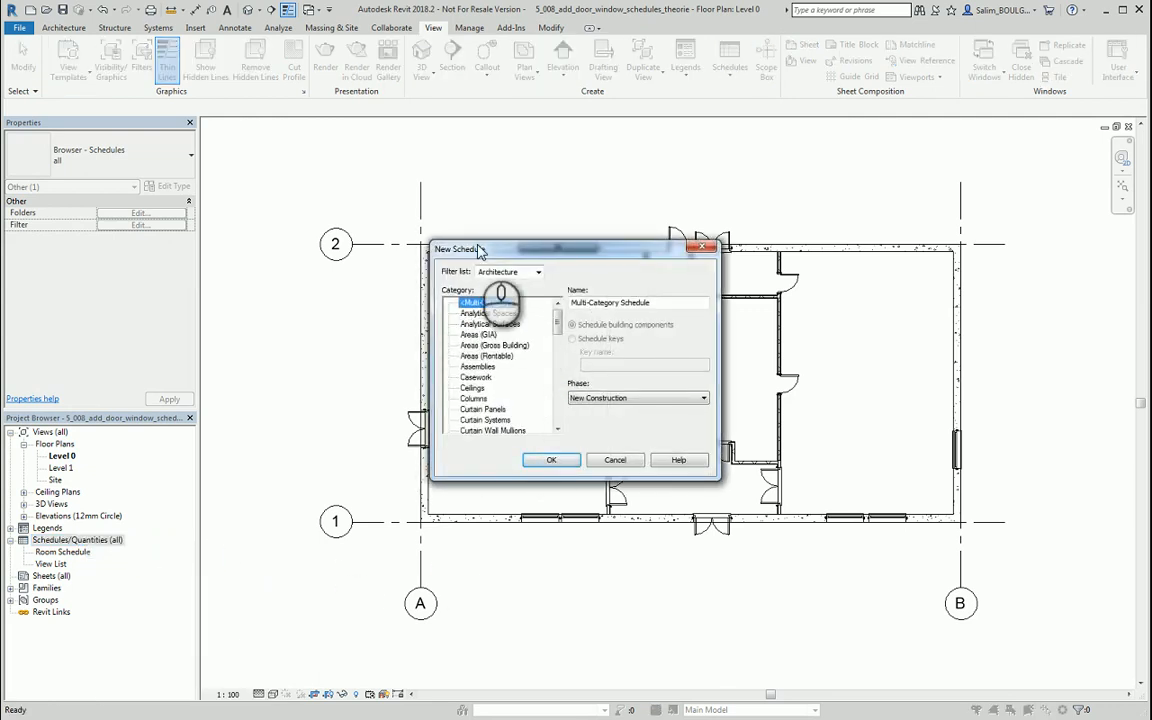
pyautogui.moveTo(507, 257); pyautogui.dragTo(542, 145)
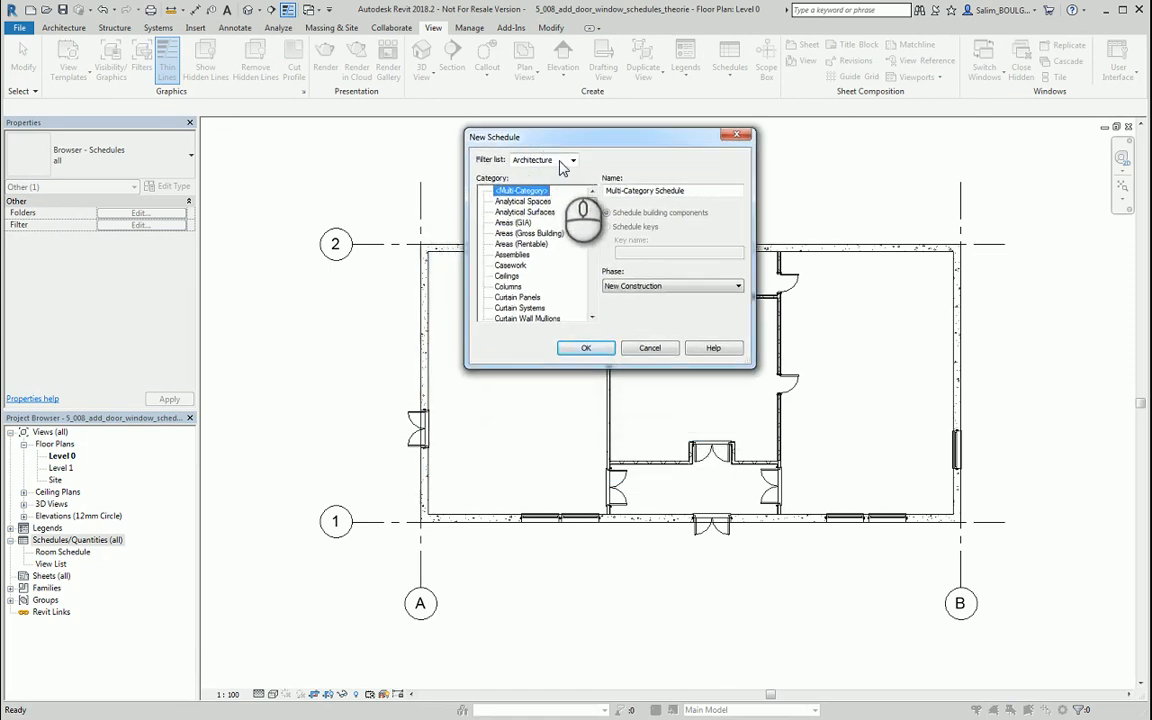
pyautogui.click(573, 161)
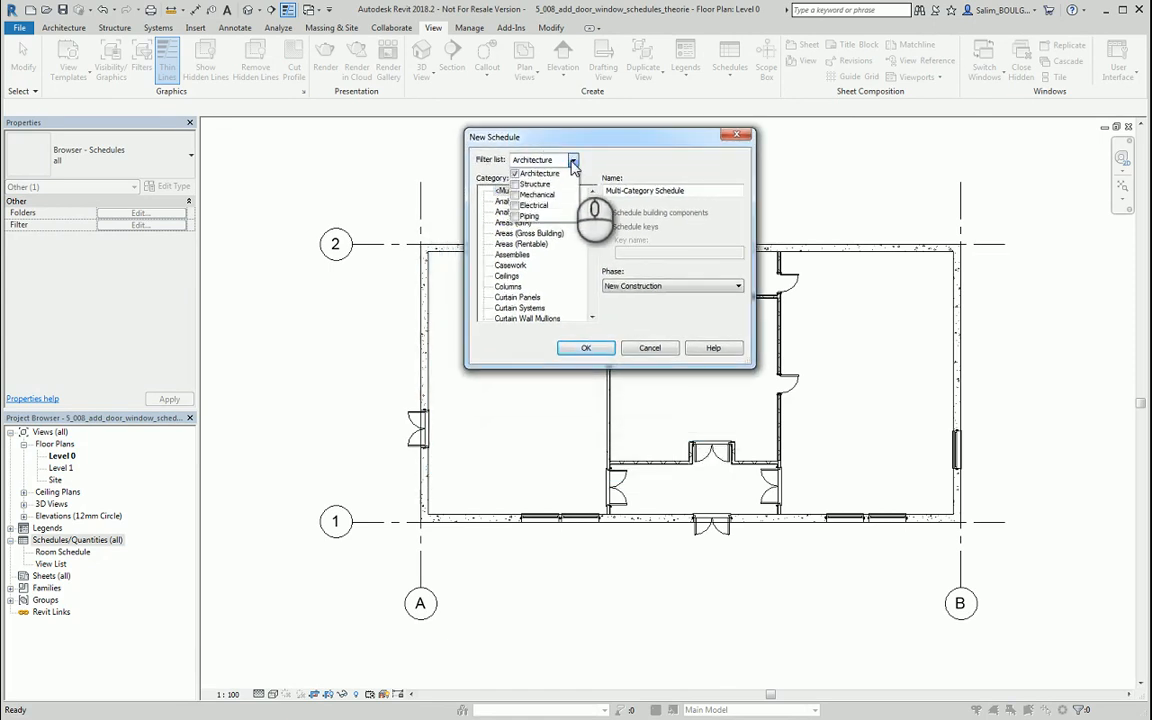
pyautogui.click(573, 161)
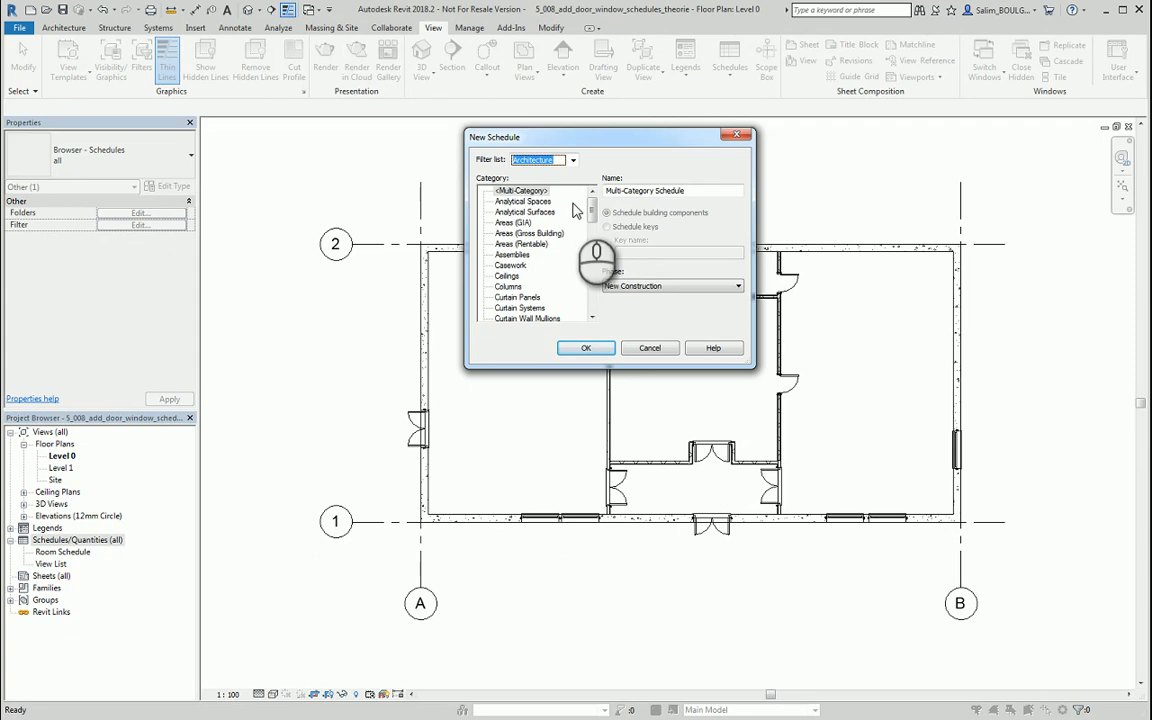
pyautogui.moveTo(592, 210); pyautogui.dragTo(592, 234)
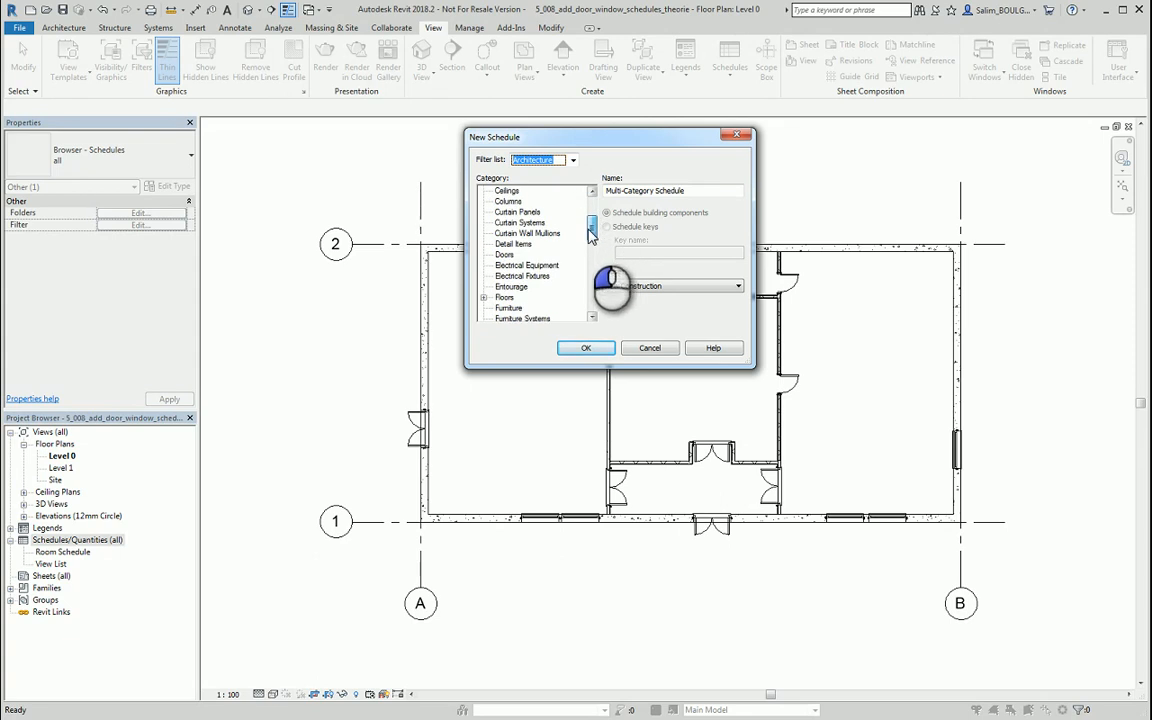
pyautogui.click(504, 255)
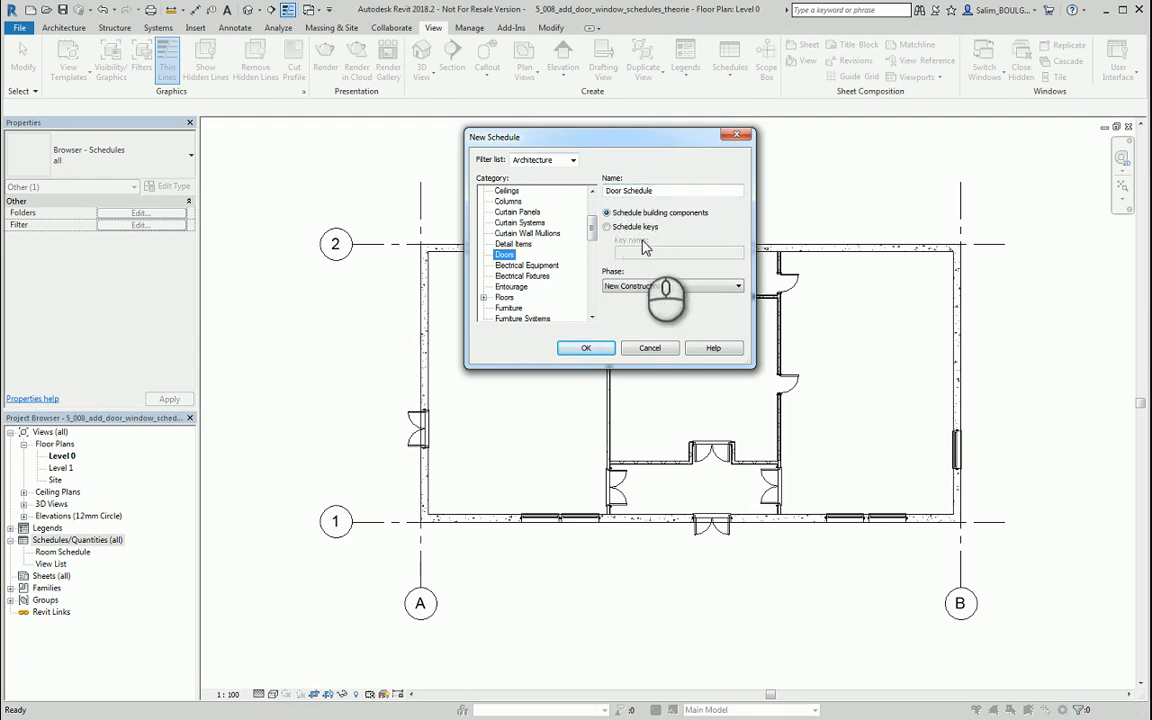
pyautogui.click(600, 348)
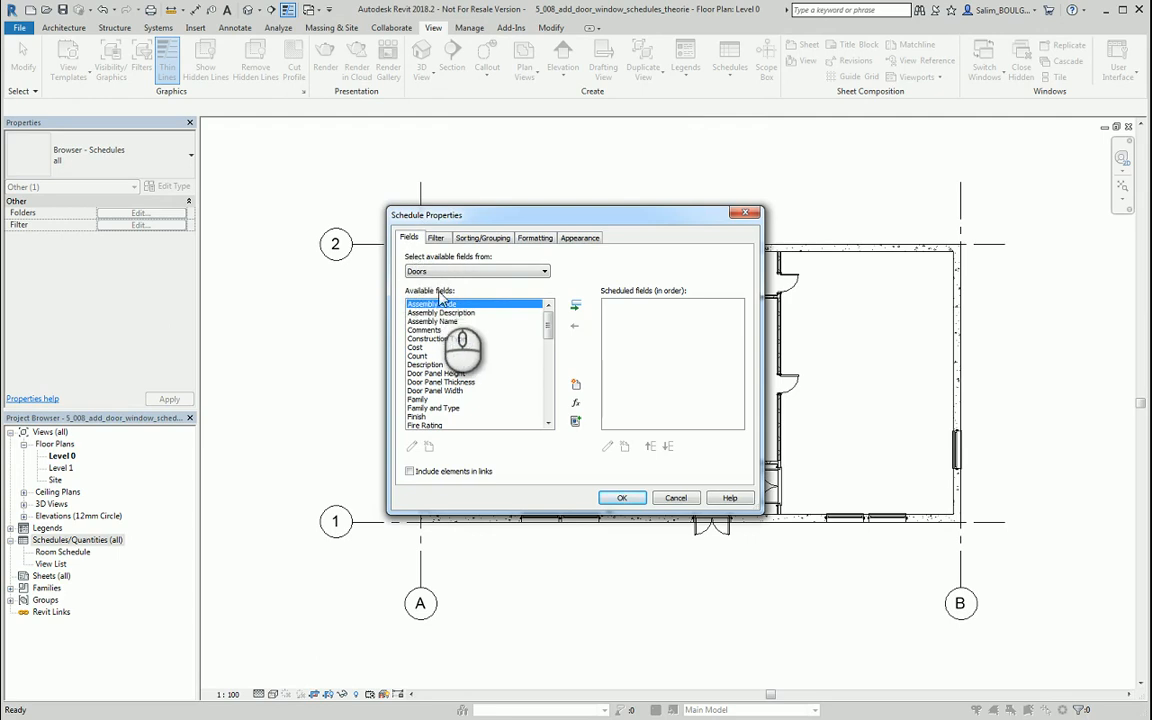
# Add the Family and Type field and the Level field to the door schedule.
pyautogui.moveTo(548, 323)
pyautogui.mouseDown()
pyautogui.moveTo(548, 410)
pyautogui.moveTo(553, 313)
pyautogui.mouseUp()
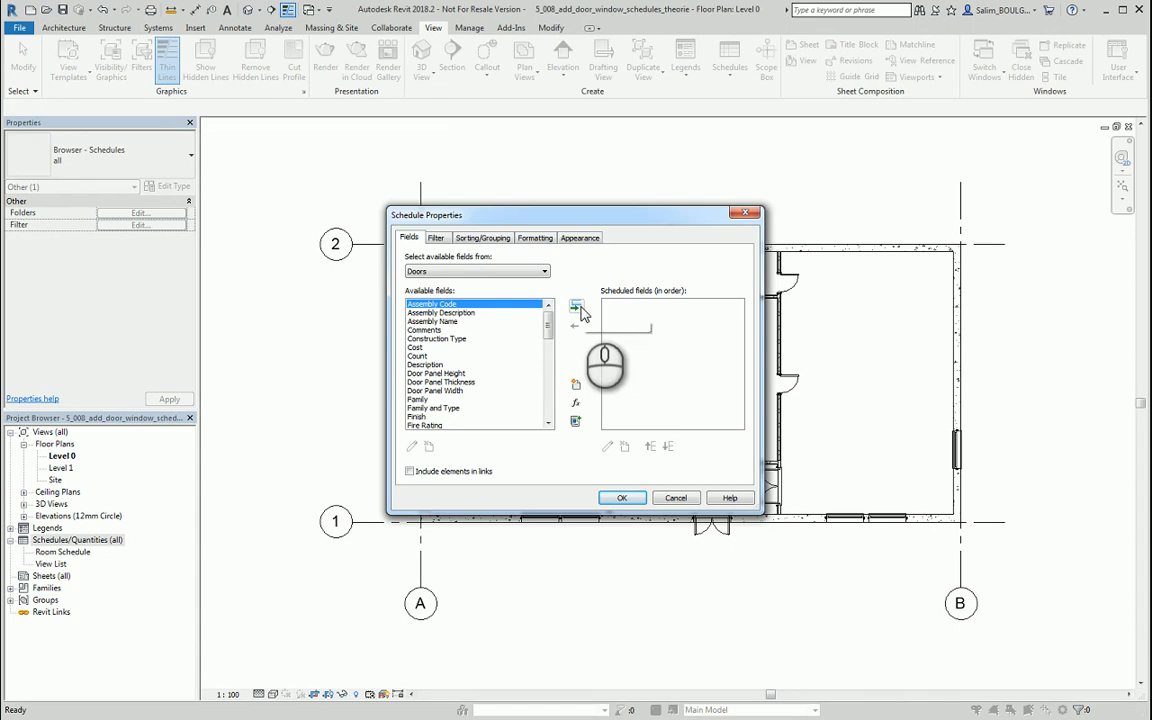
pyautogui.scroll(-3, 548, 335)
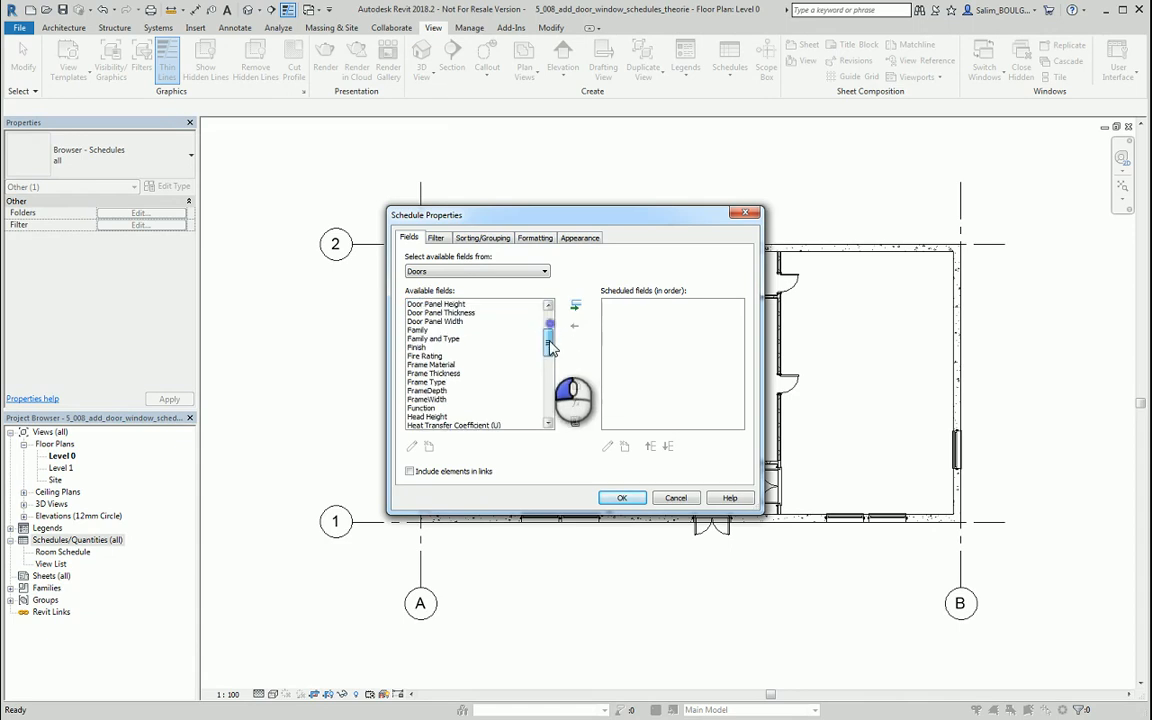
pyautogui.click(468, 340)
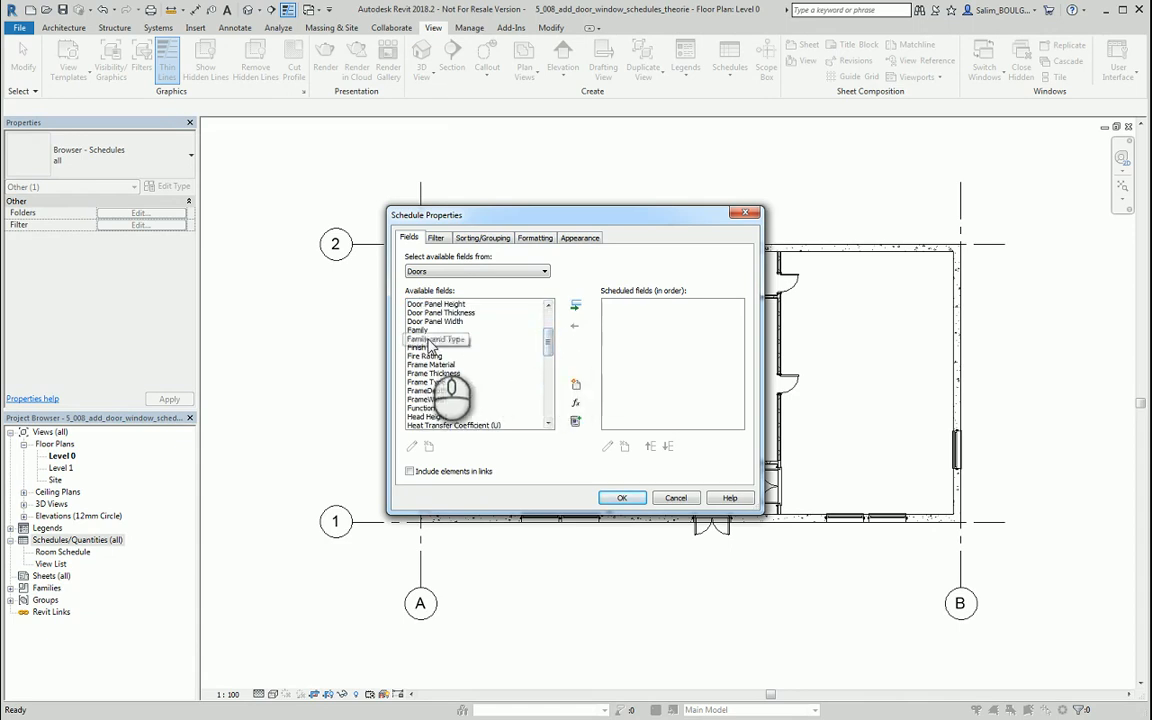
pyautogui.click(576, 308)
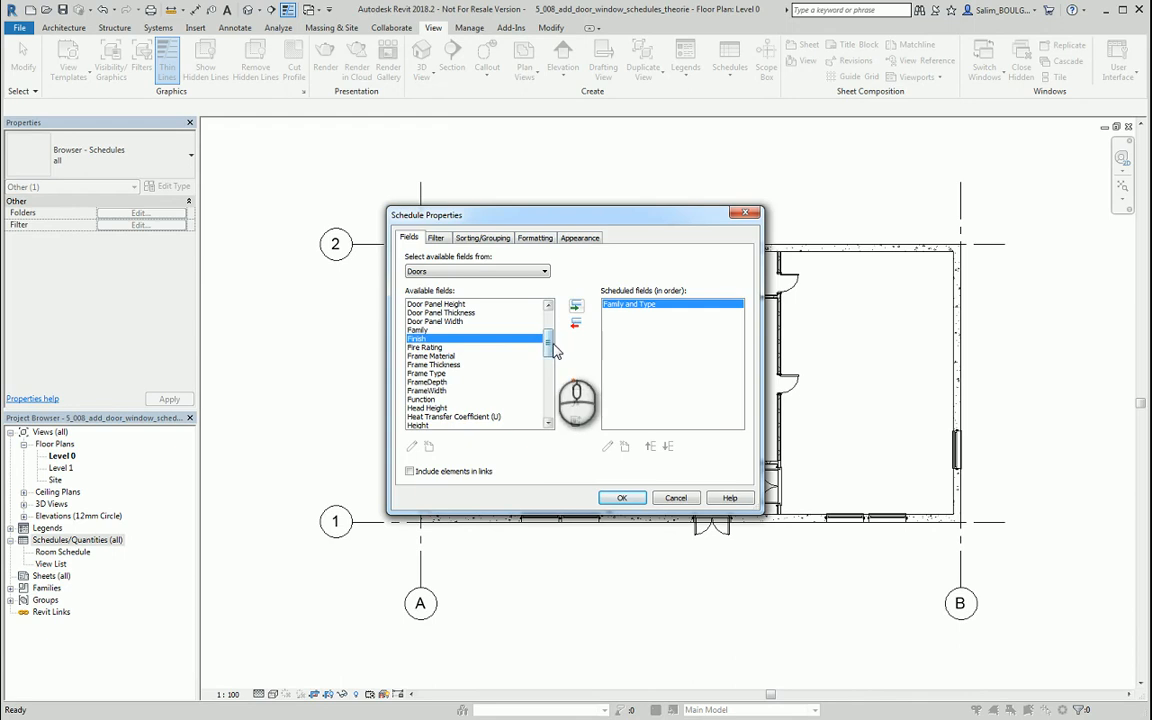
pyautogui.scroll(-3, 548, 340)
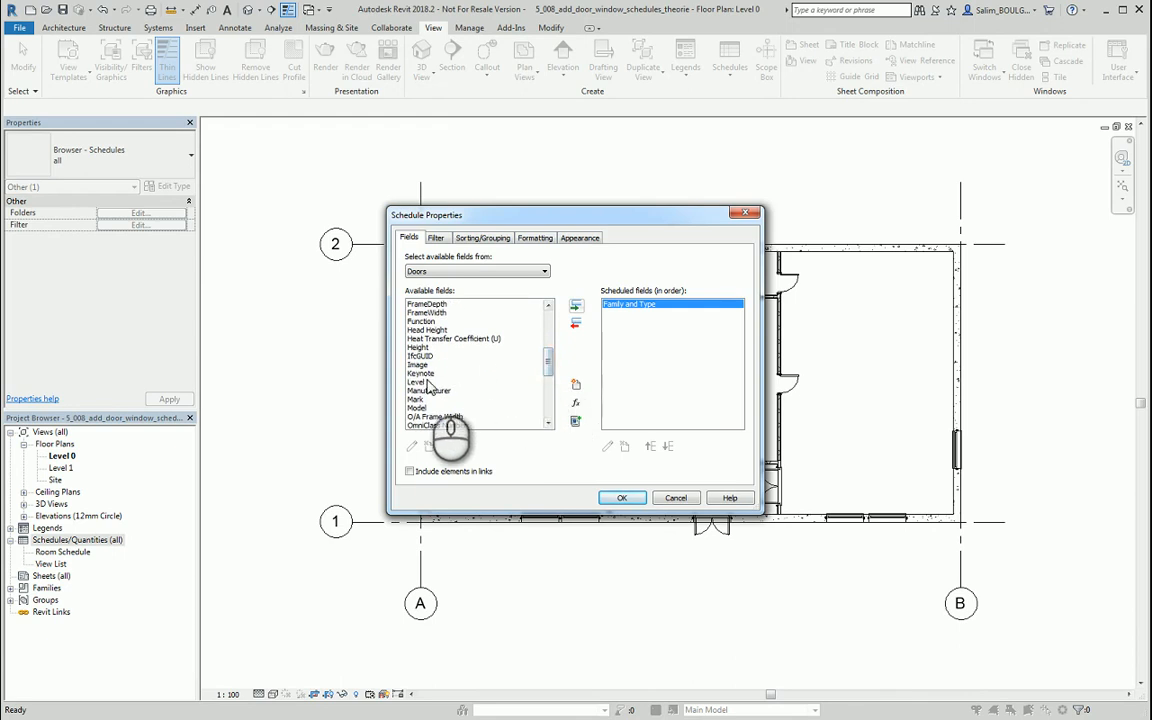
pyautogui.click(576, 307)
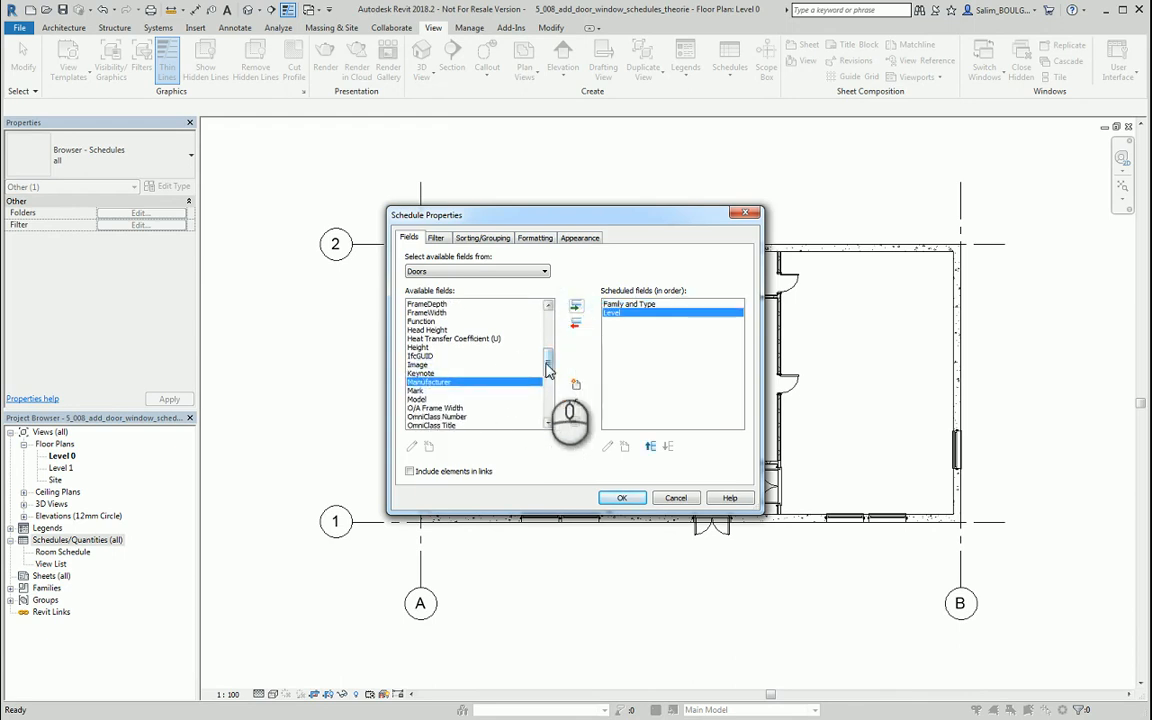
# Add the Mark and Model fields to the schedule, and move Level to the first place in the field order.
pyautogui.scroll(-1, 548, 372)
pyautogui.scroll(-1, 548, 372)
pyautogui.click(425, 347)
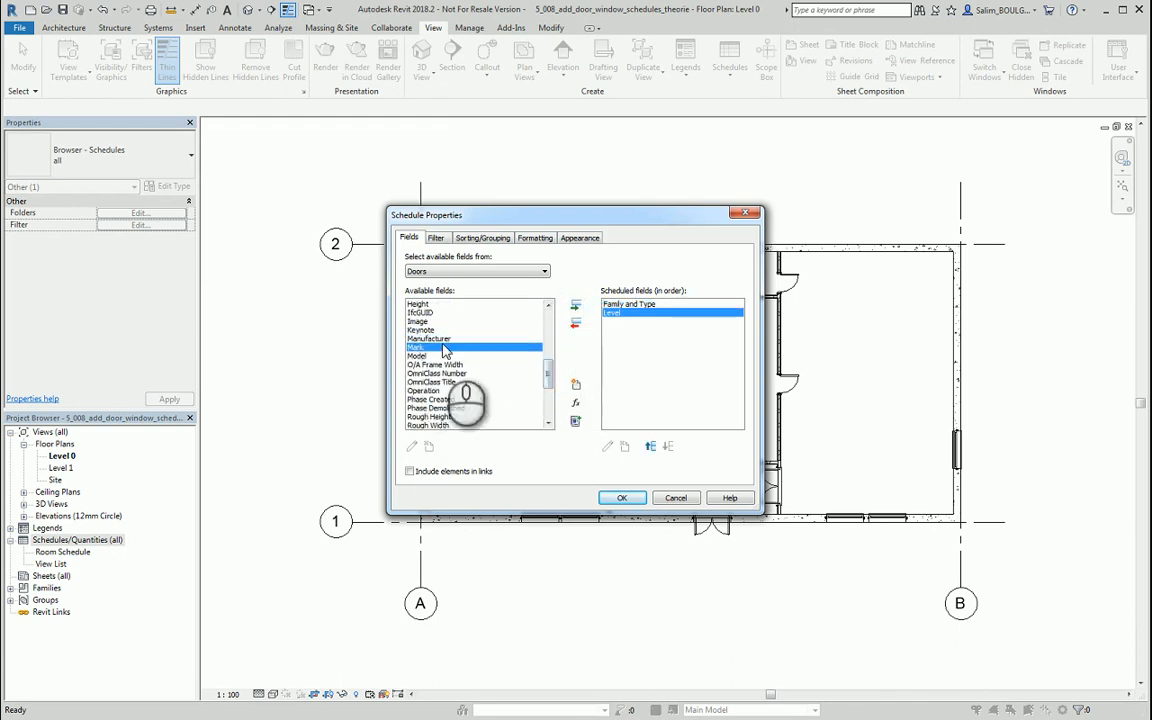
pyautogui.click(576, 307)
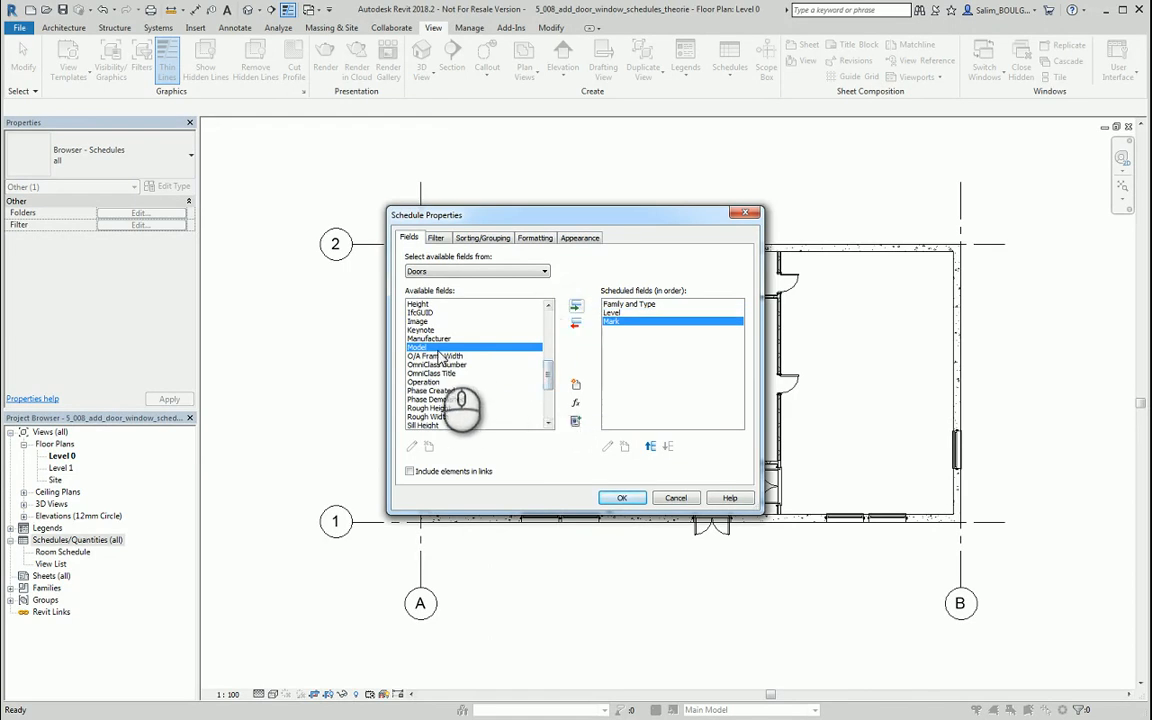
pyautogui.click(575, 307)
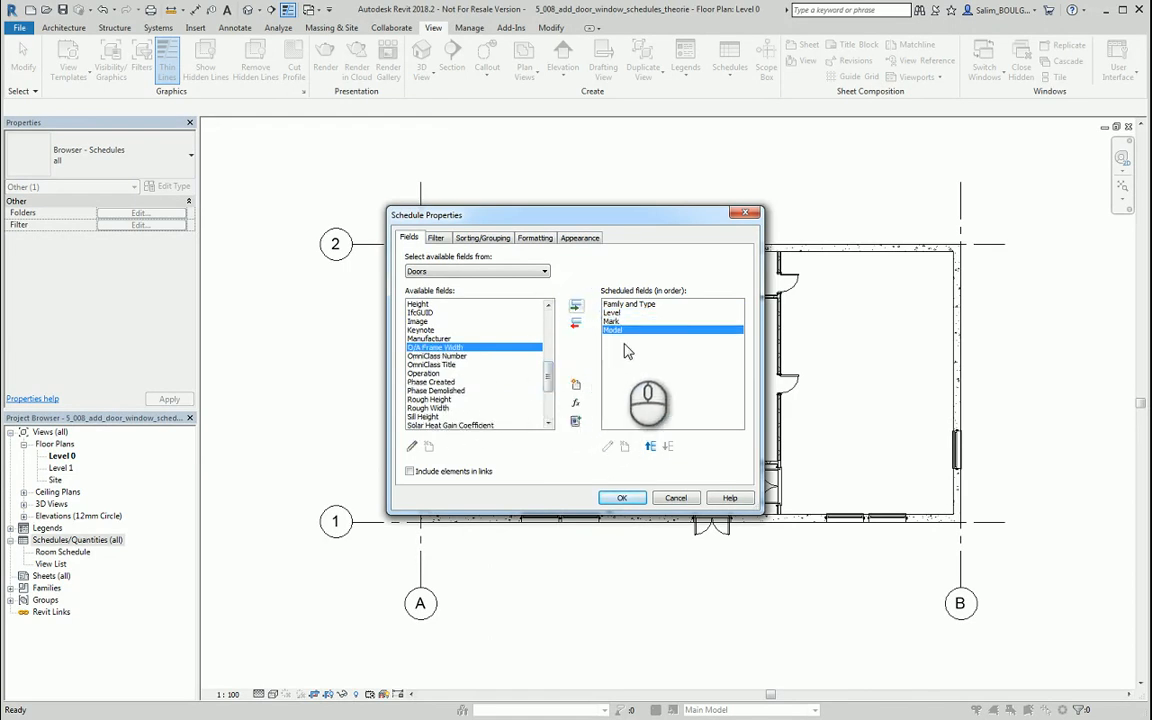
pyautogui.click(613, 313)
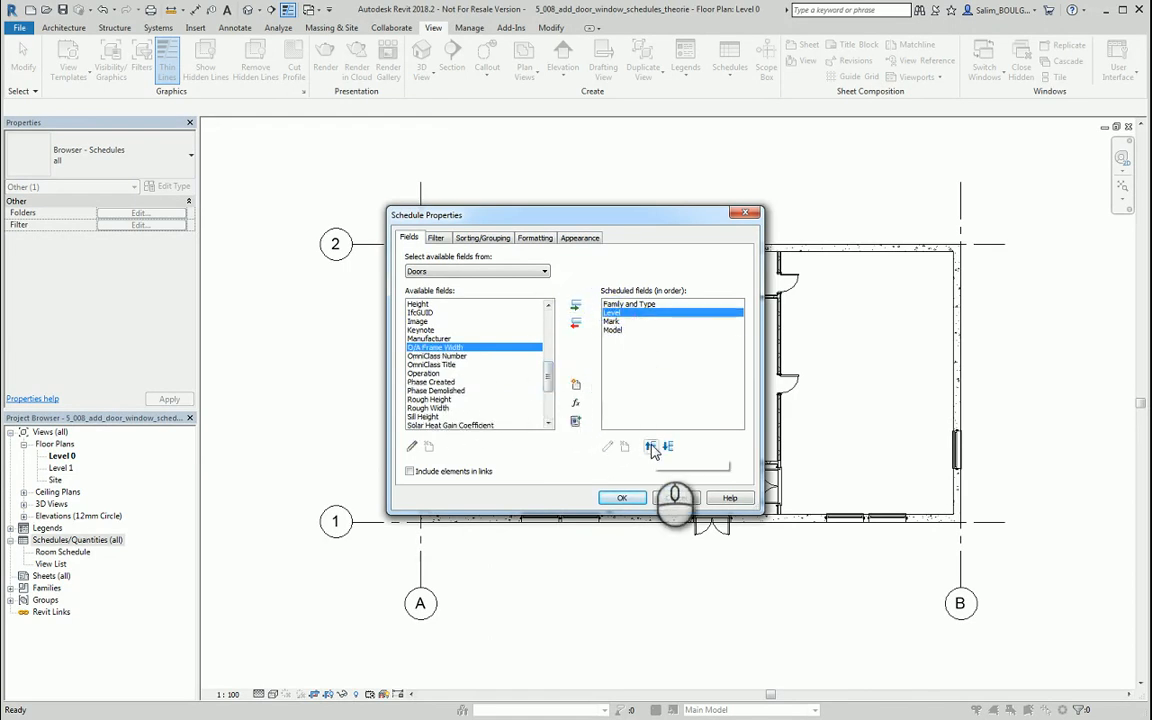
pyautogui.click(651, 447)
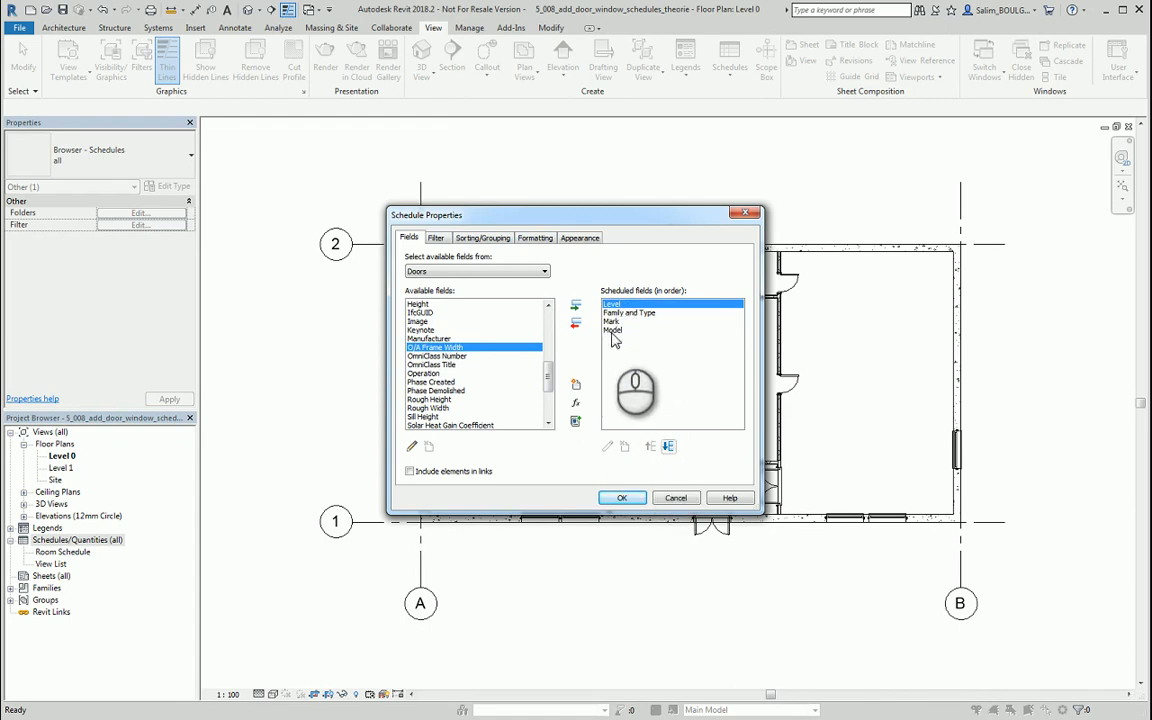
# Sort the door schedule by Level and then by Family and Type, both ascending.
pyautogui.click(471, 241)
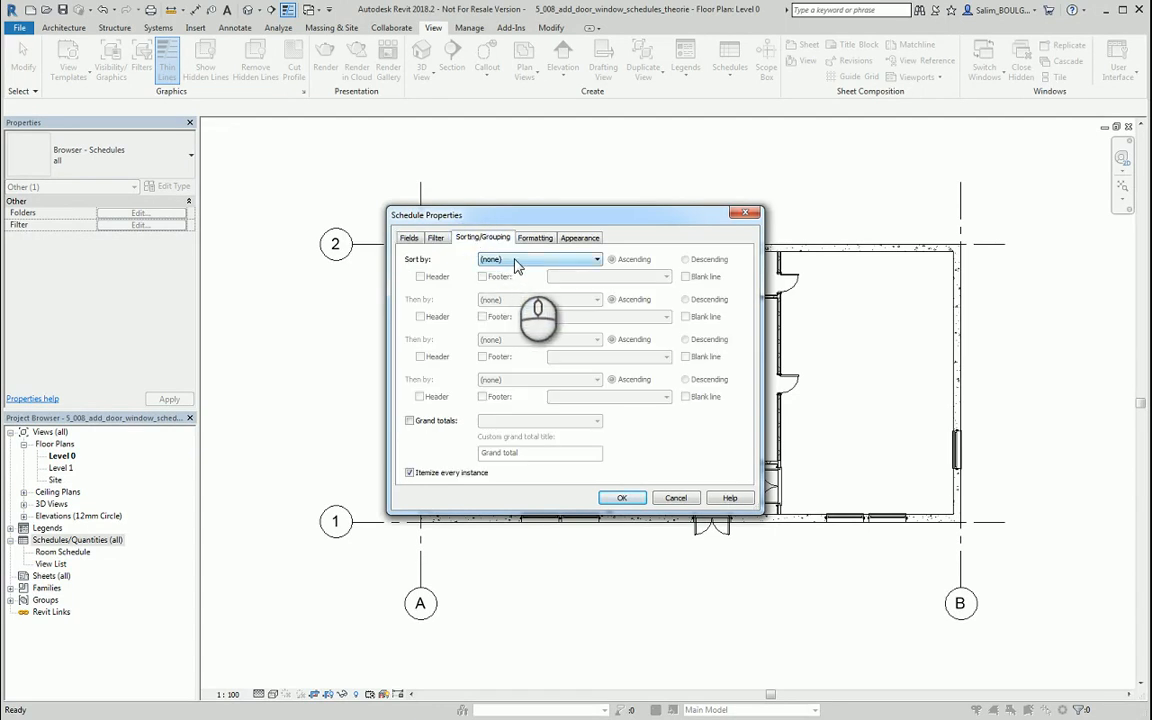
pyautogui.click(519, 262)
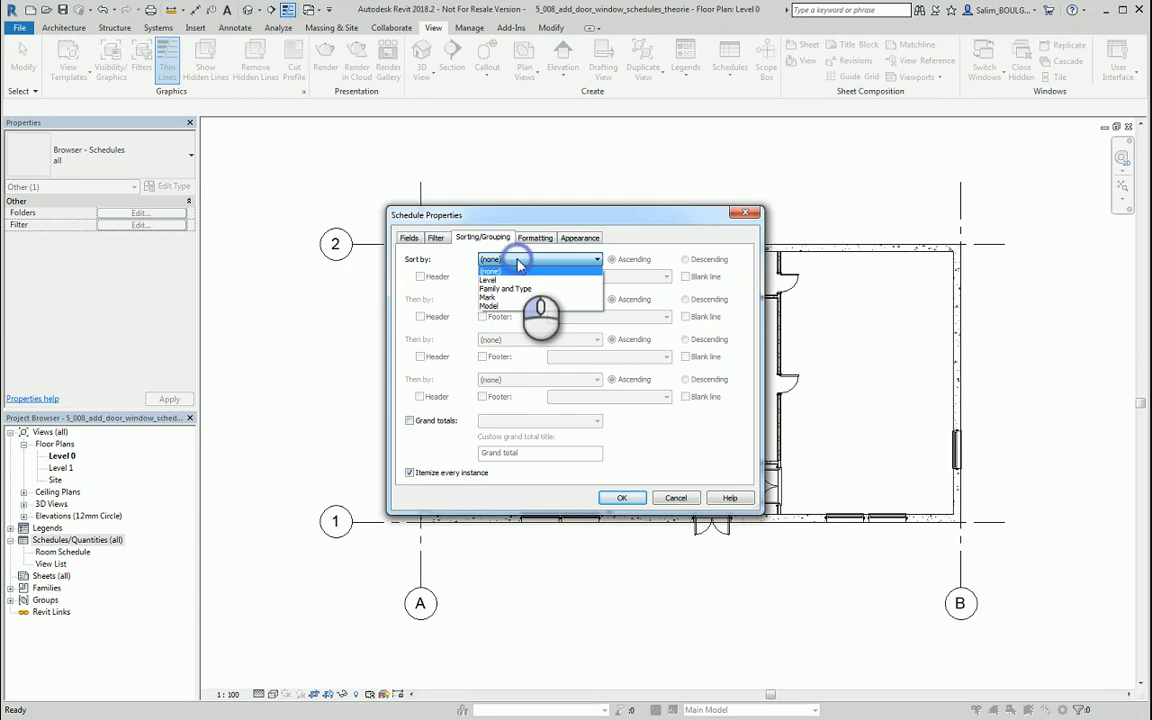
pyautogui.click(500, 280)
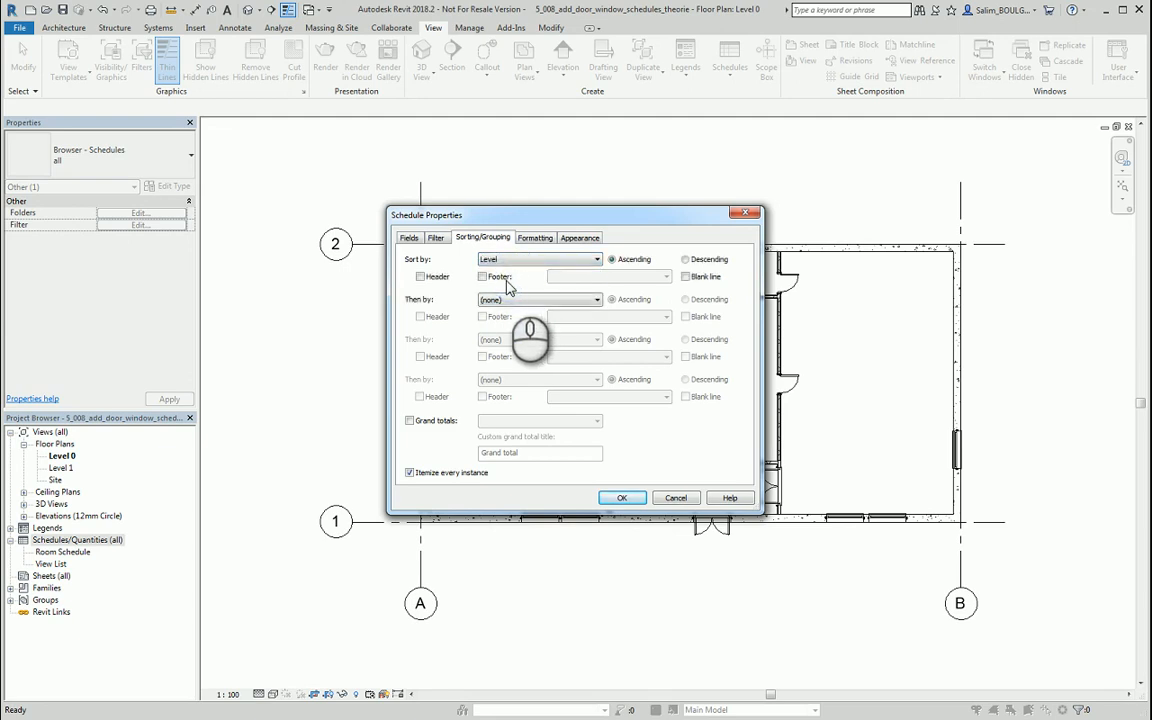
pyautogui.click(506, 300)
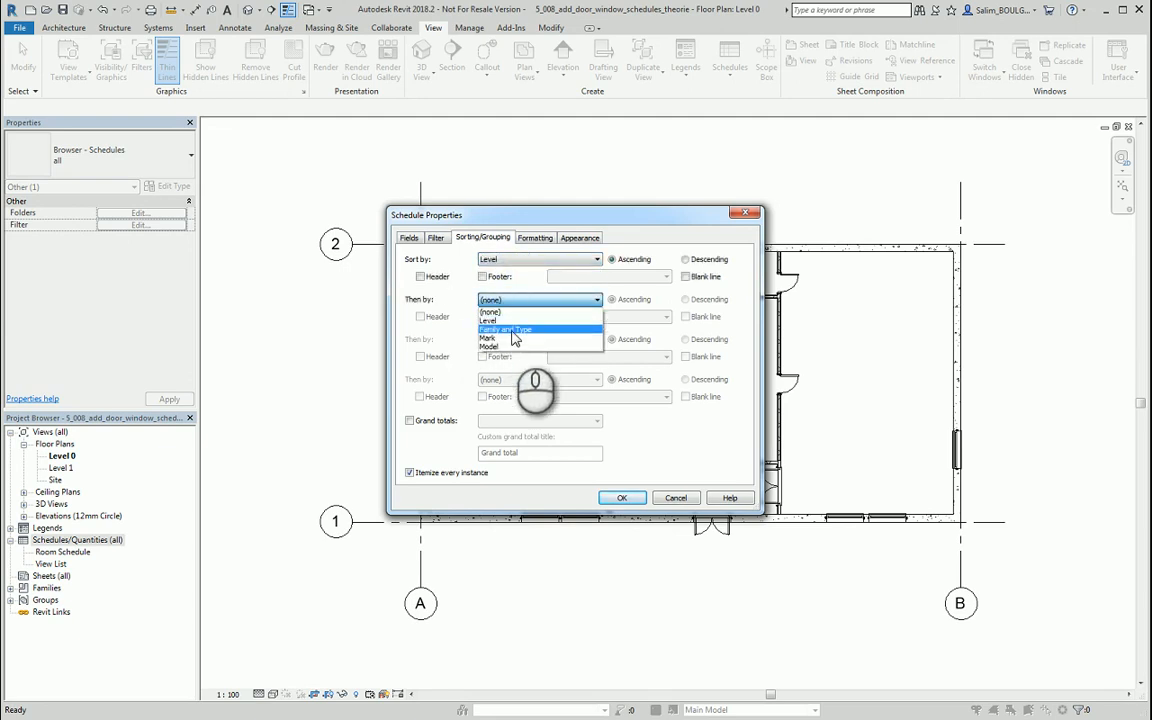
pyautogui.click(514, 330)
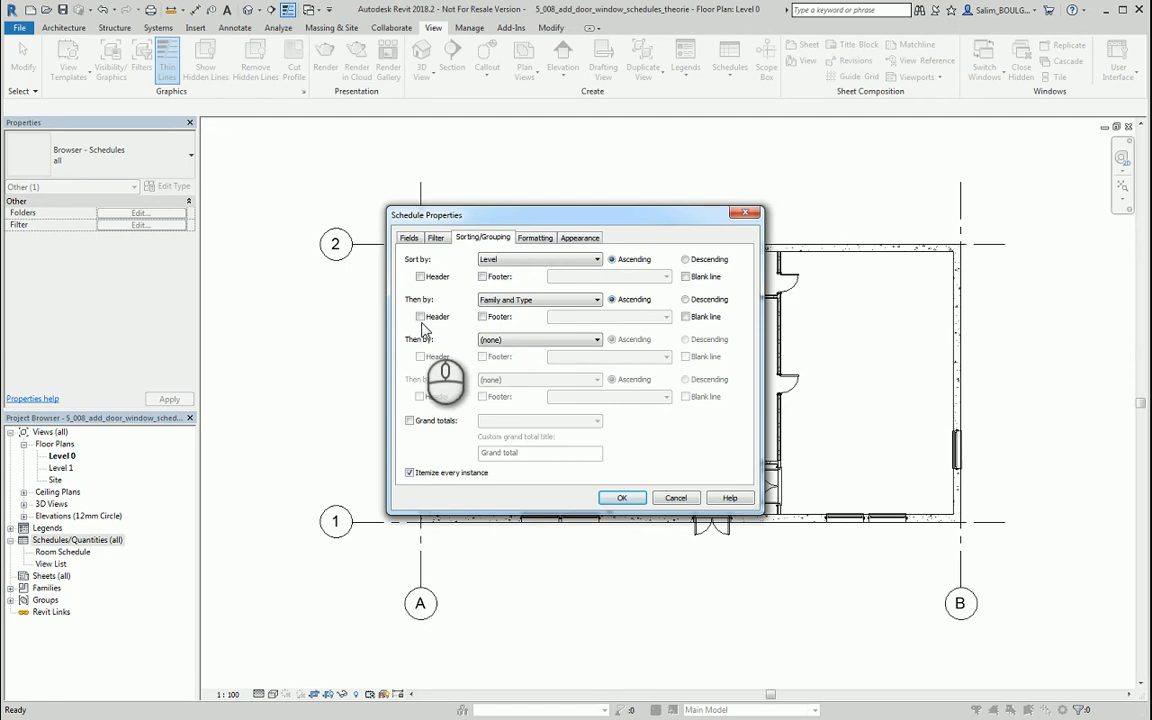
# Enable grand totals plus headers and footers with title, count, and totals for both sorting levels, and generate the schedule.
pyautogui.click(409, 421)
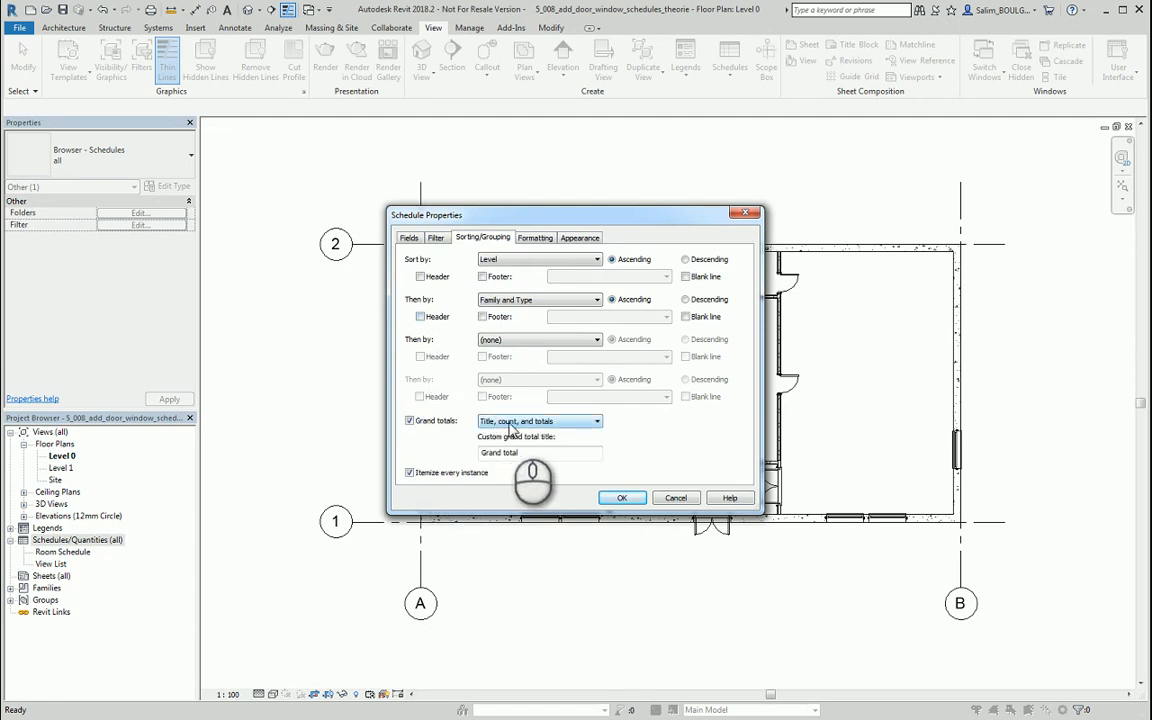
pyautogui.click(421, 277)
pyautogui.click(483, 277)
pyautogui.click(421, 317)
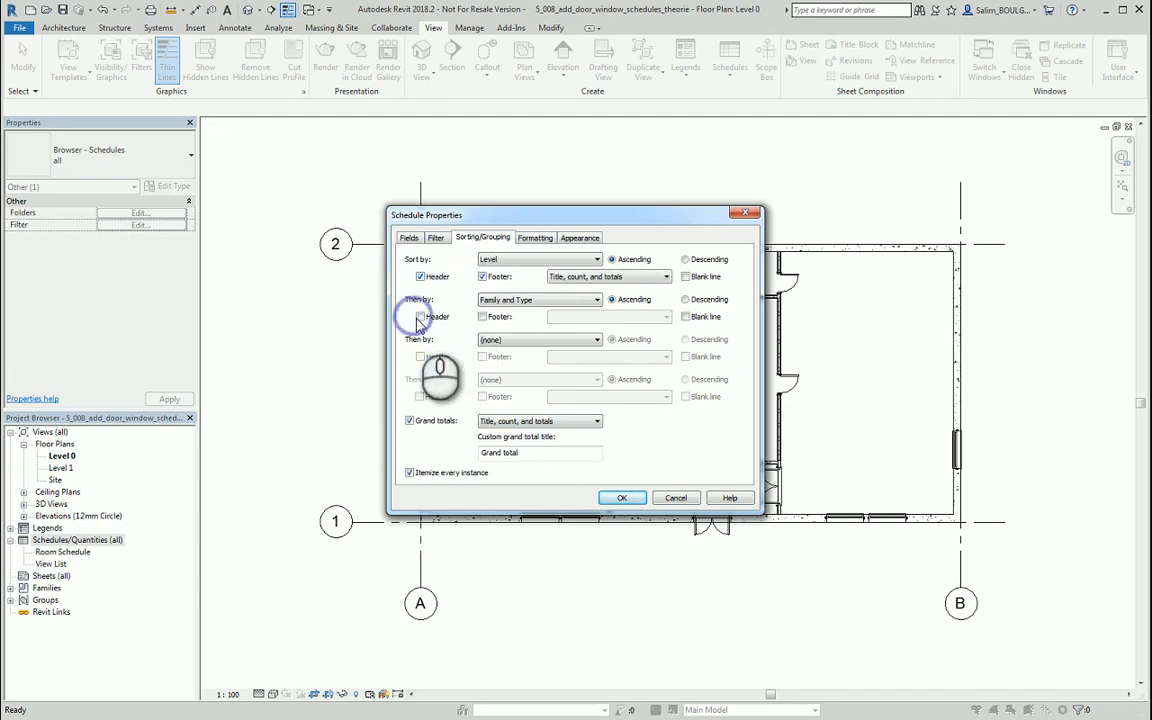
pyautogui.click(483, 317)
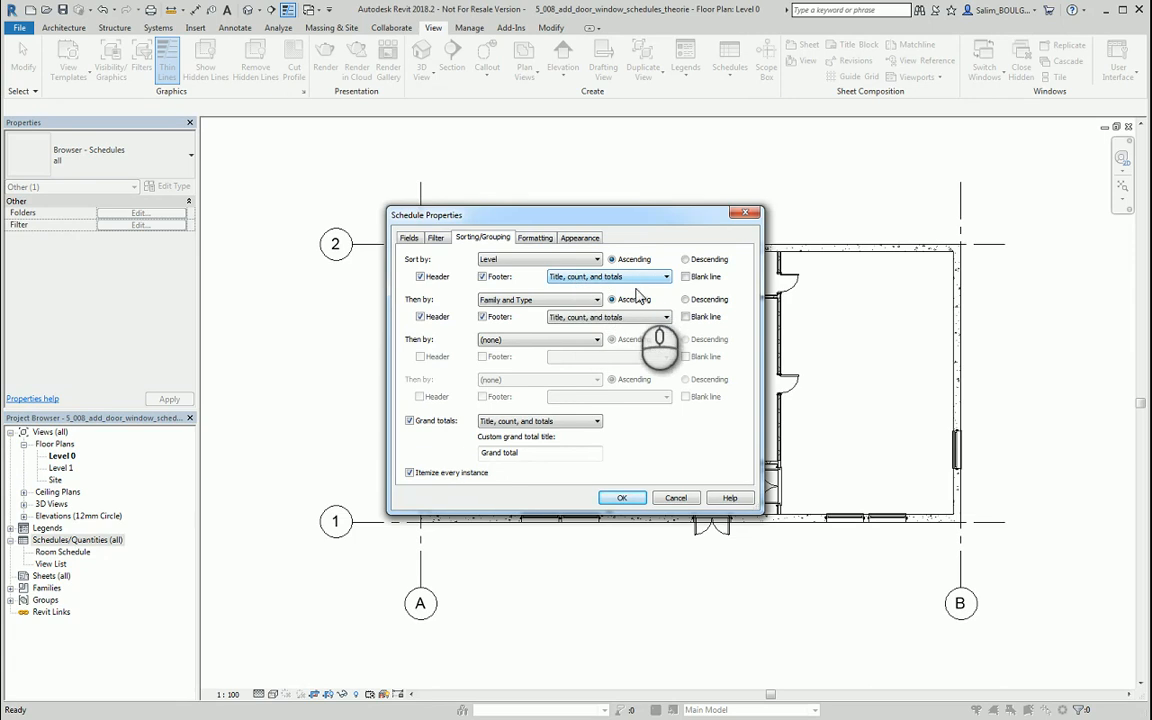
pyautogui.click(622, 498)
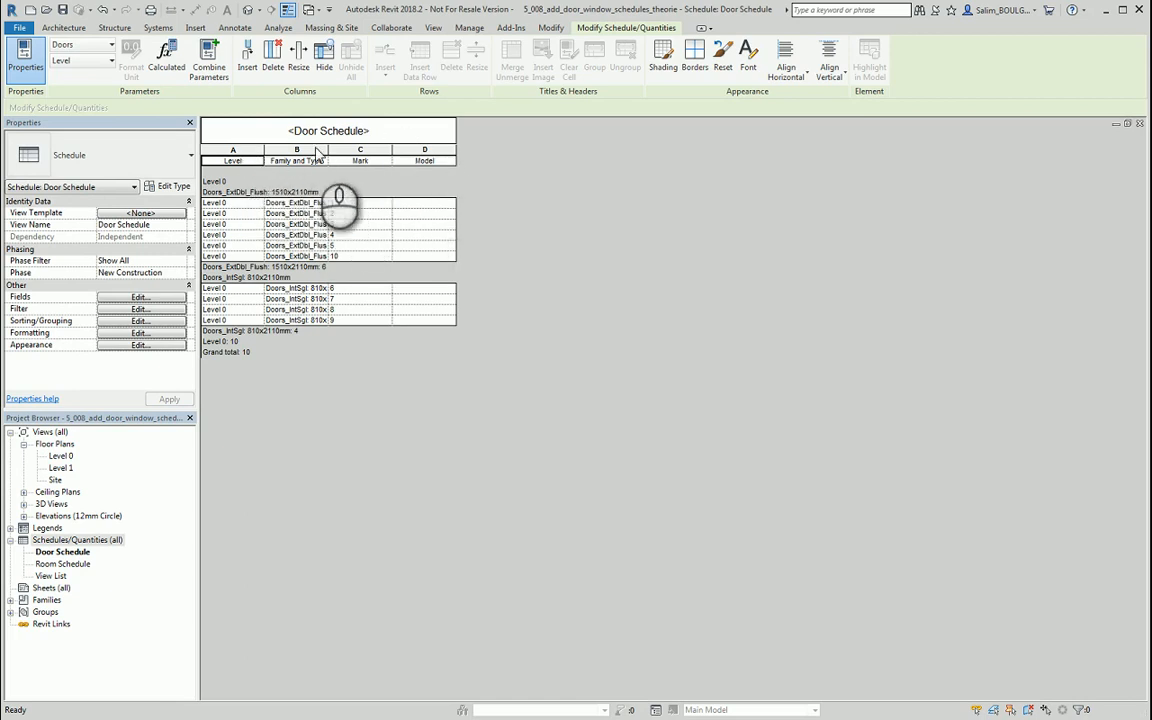
# Widen the Family and Type column to fit the full door type names, and close the schedule view.
pyautogui.moveTo(328, 147); pyautogui.dragTo(390, 151)
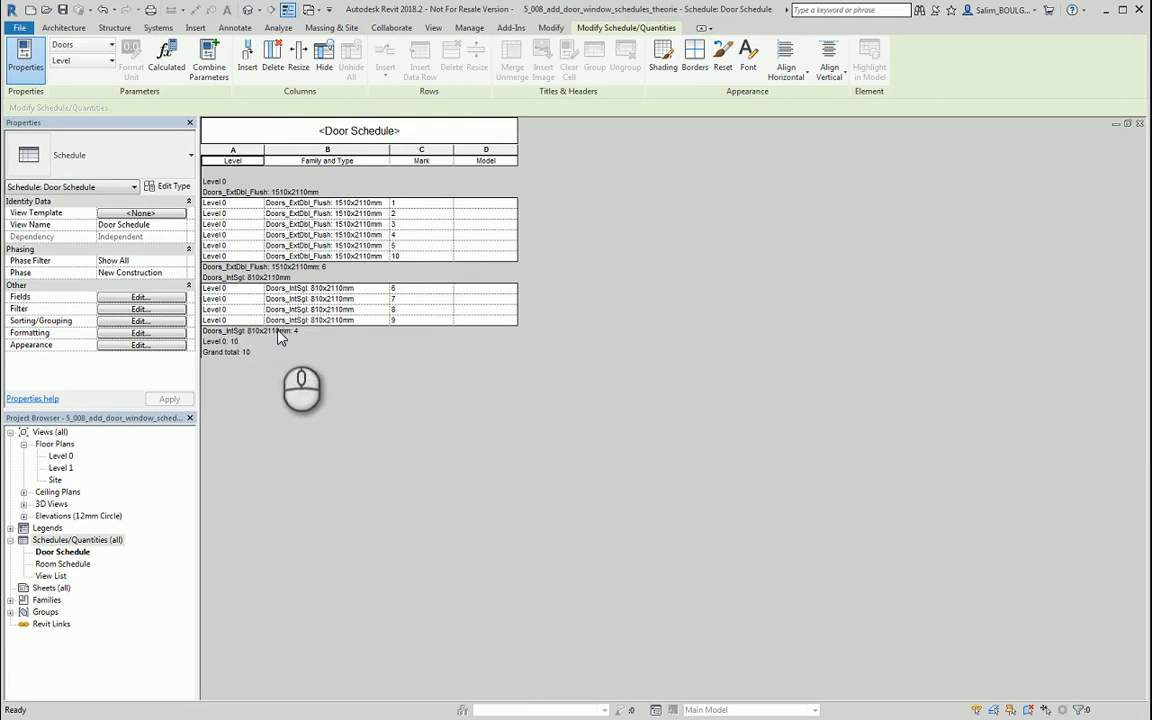
pyautogui.click(1140, 124)
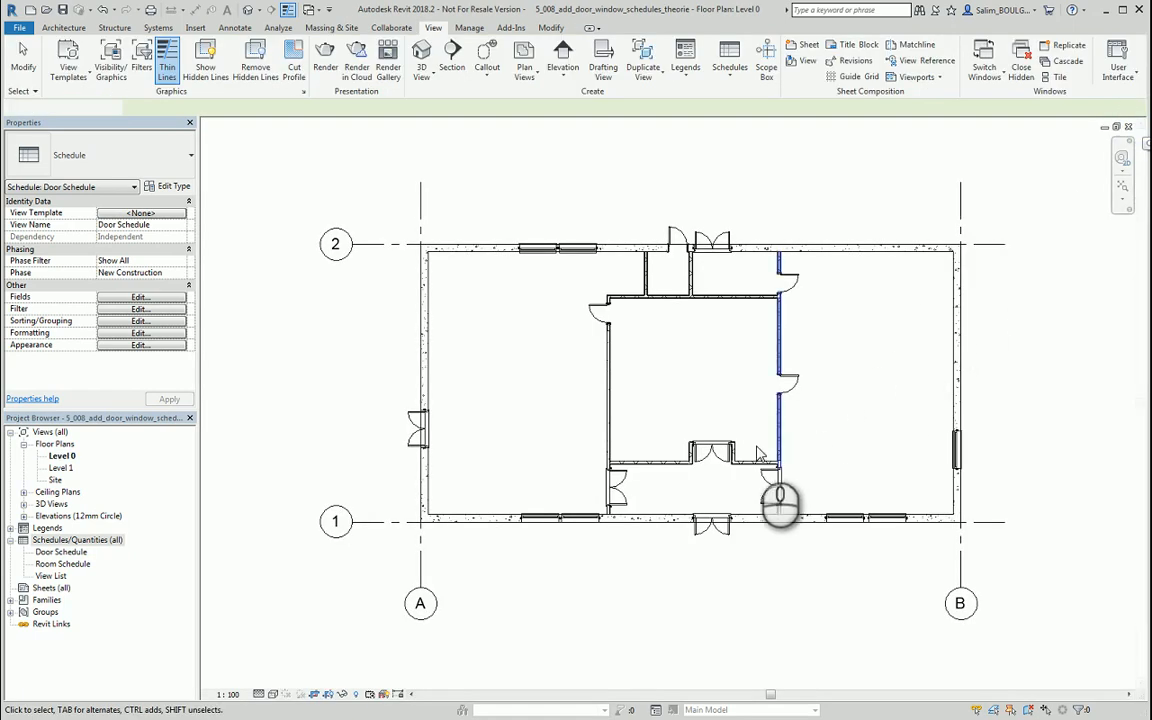
# Turn off the footer for the Level sorting group in the Door Schedule.
pyautogui.click(60, 553)
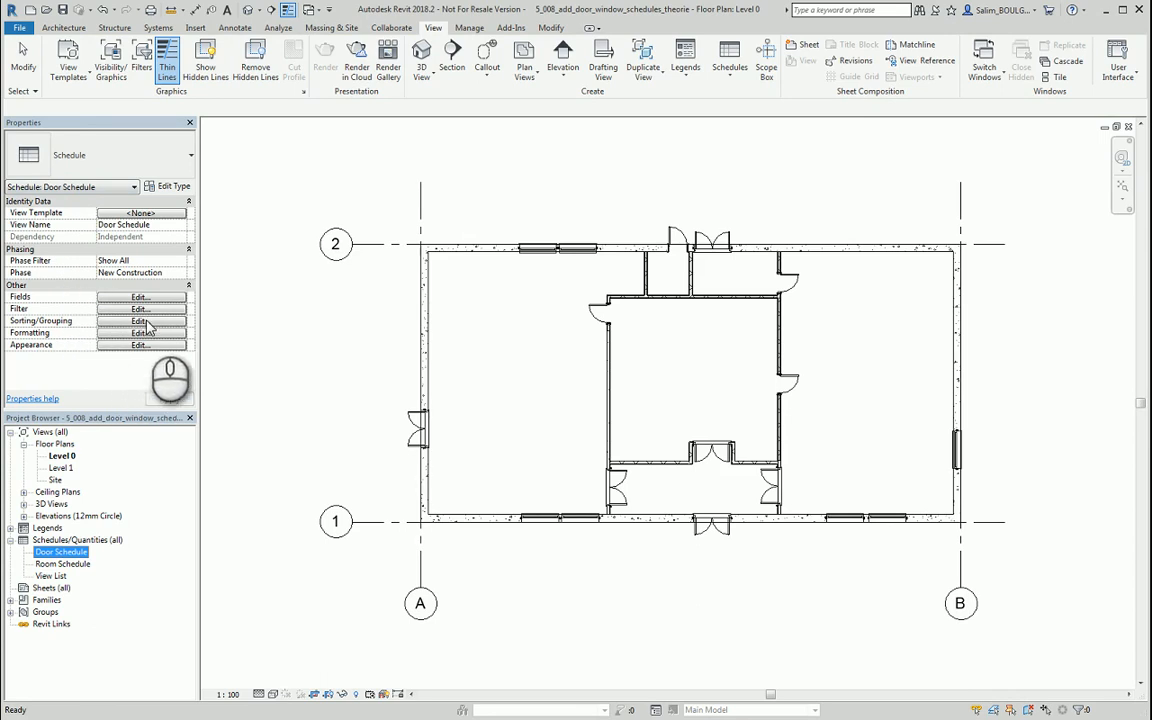
pyautogui.click(157, 322)
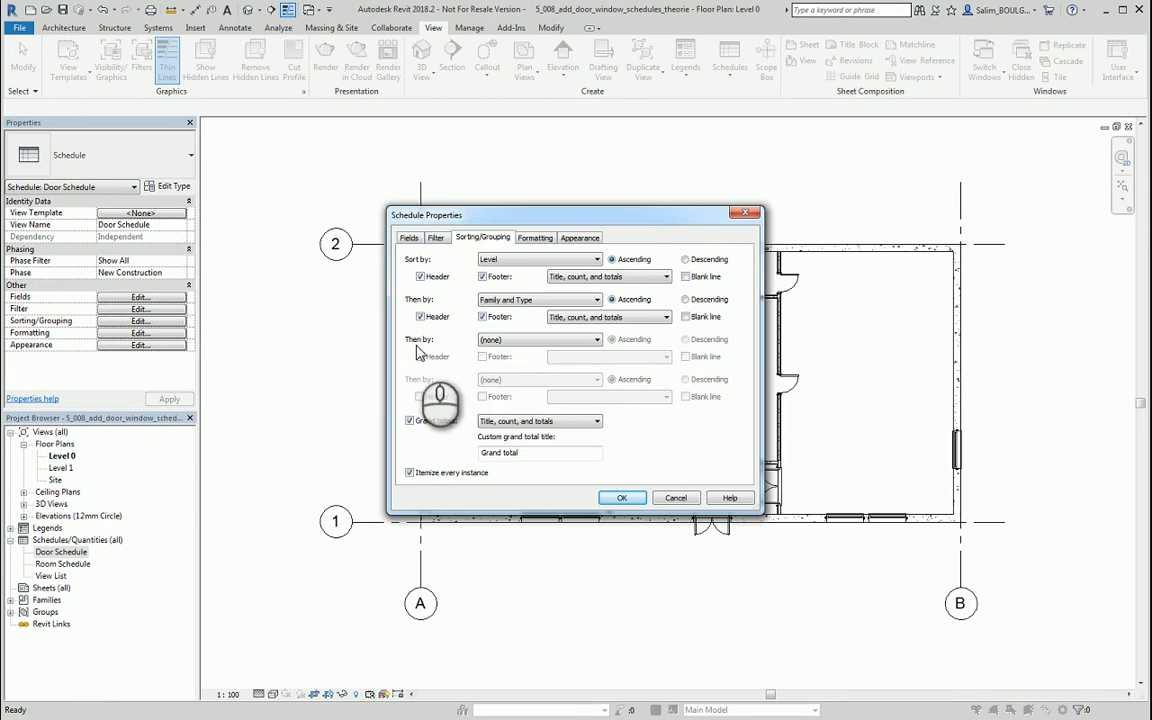
pyautogui.click(482, 277)
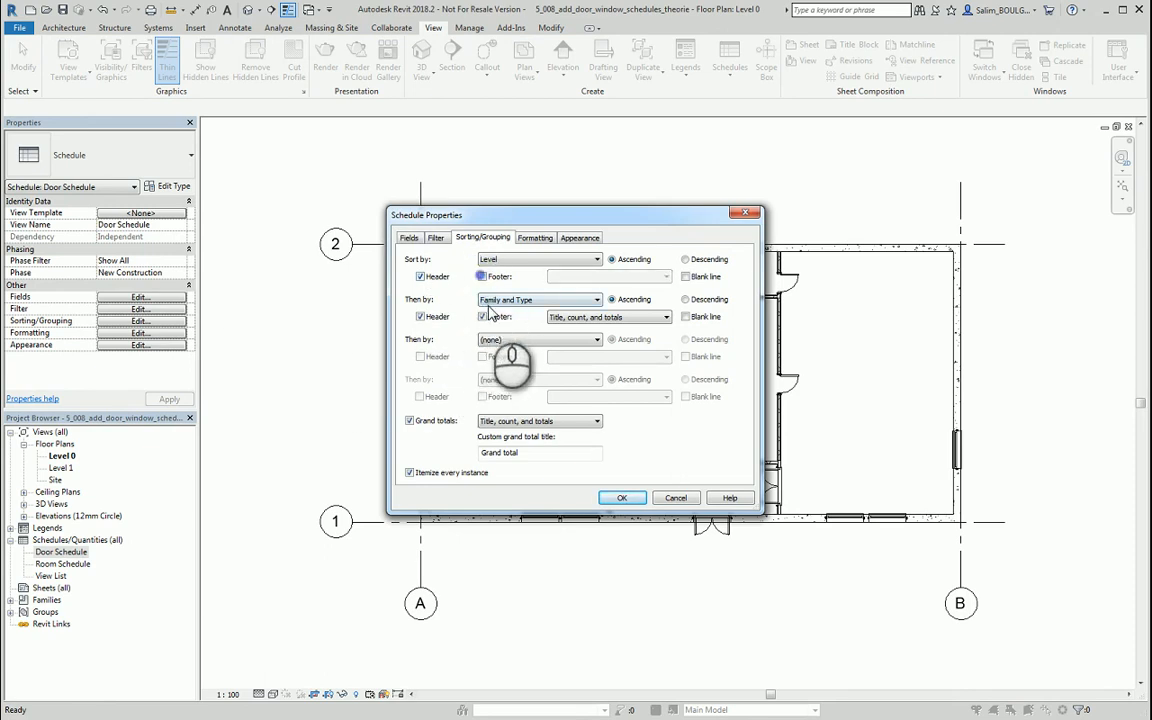
pyautogui.click(622, 498)
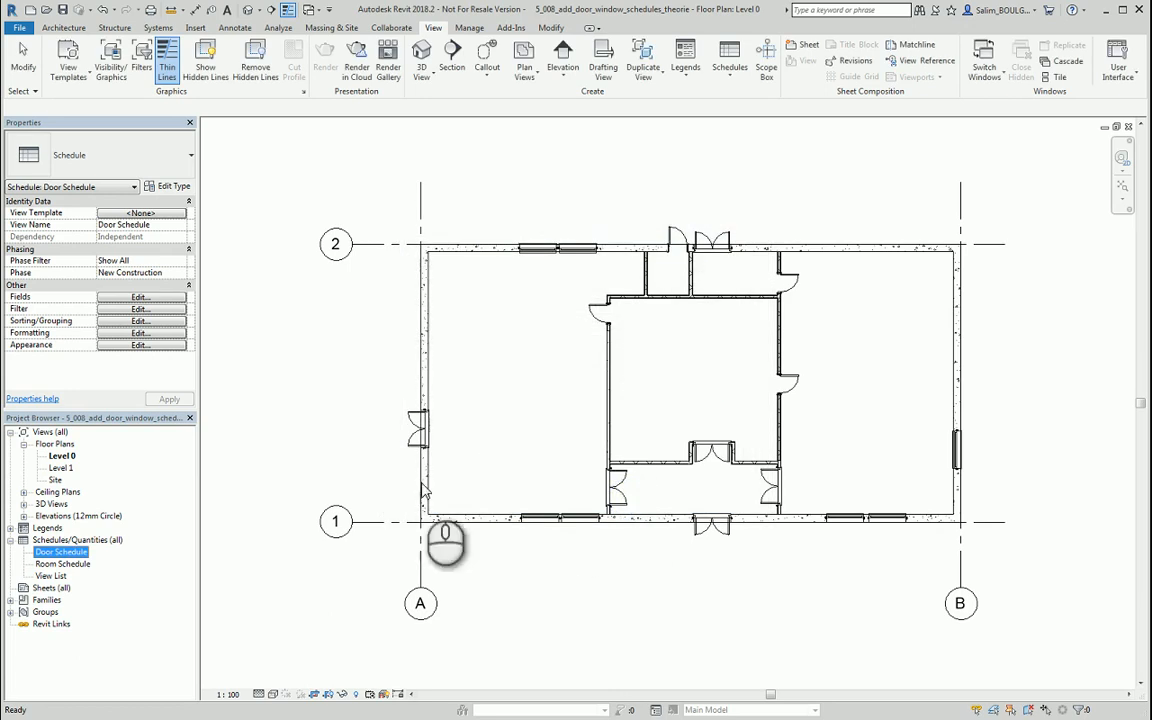
# Open the Door Schedule to review its headers, footers and totals, and close the view.
pyautogui.click(380, 440)
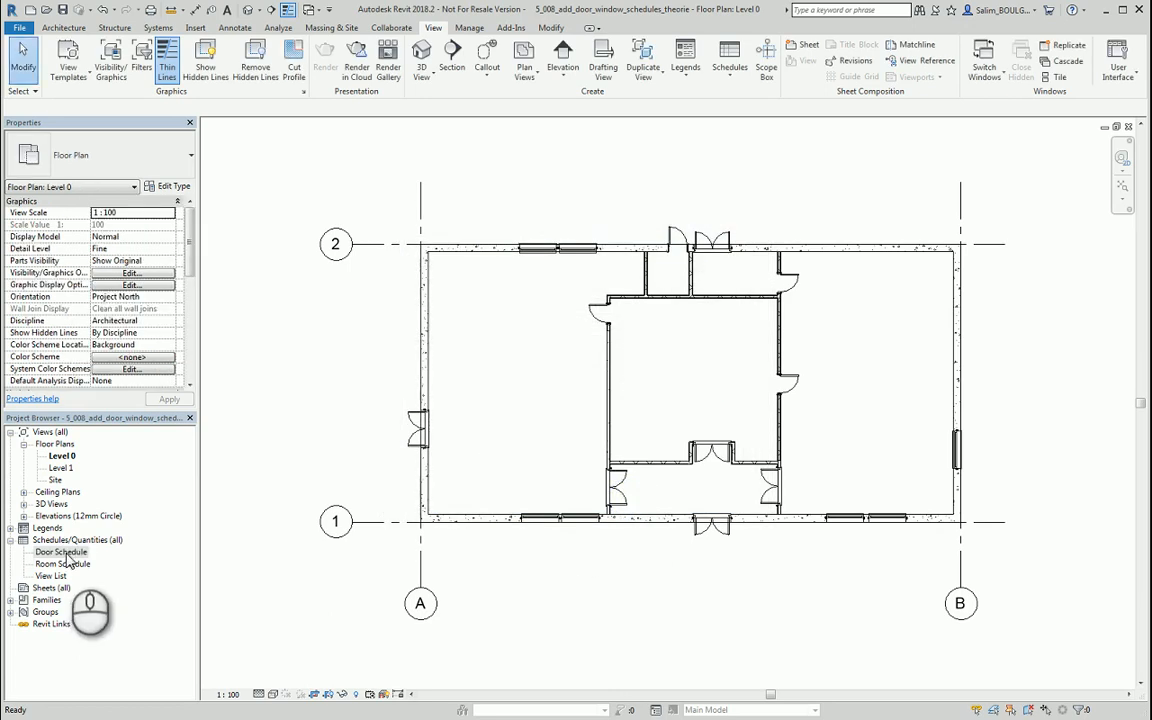
pyautogui.doubleClick(62, 552)
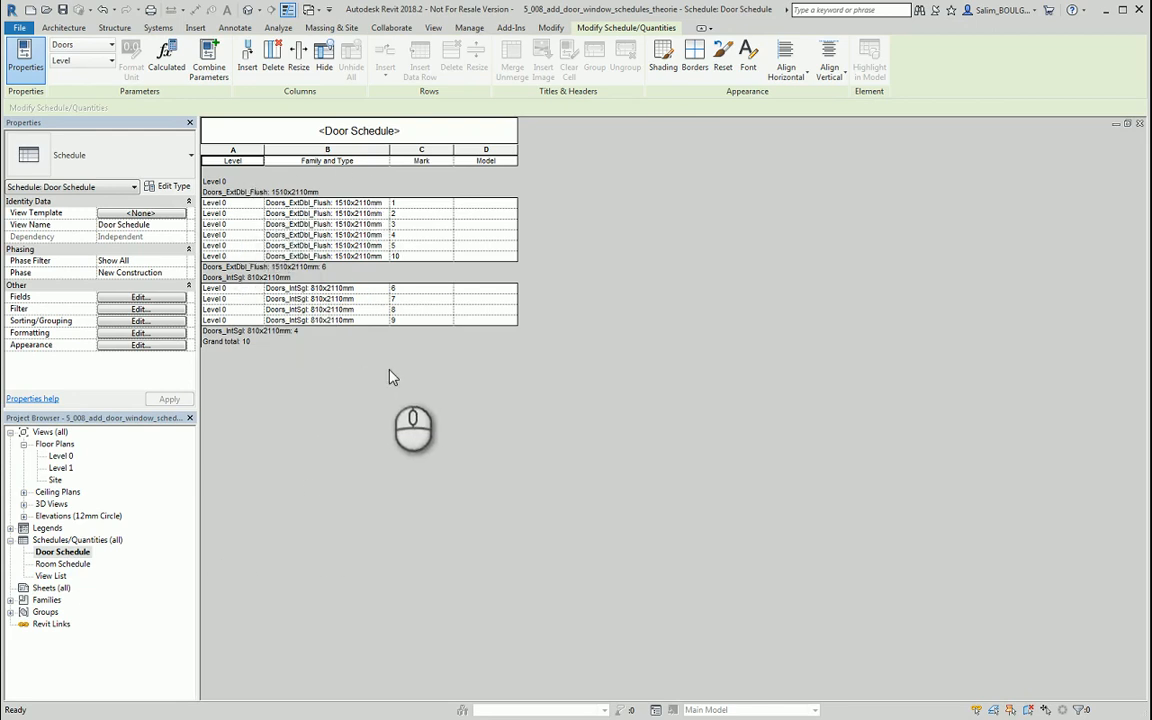
pyautogui.click(1141, 123)
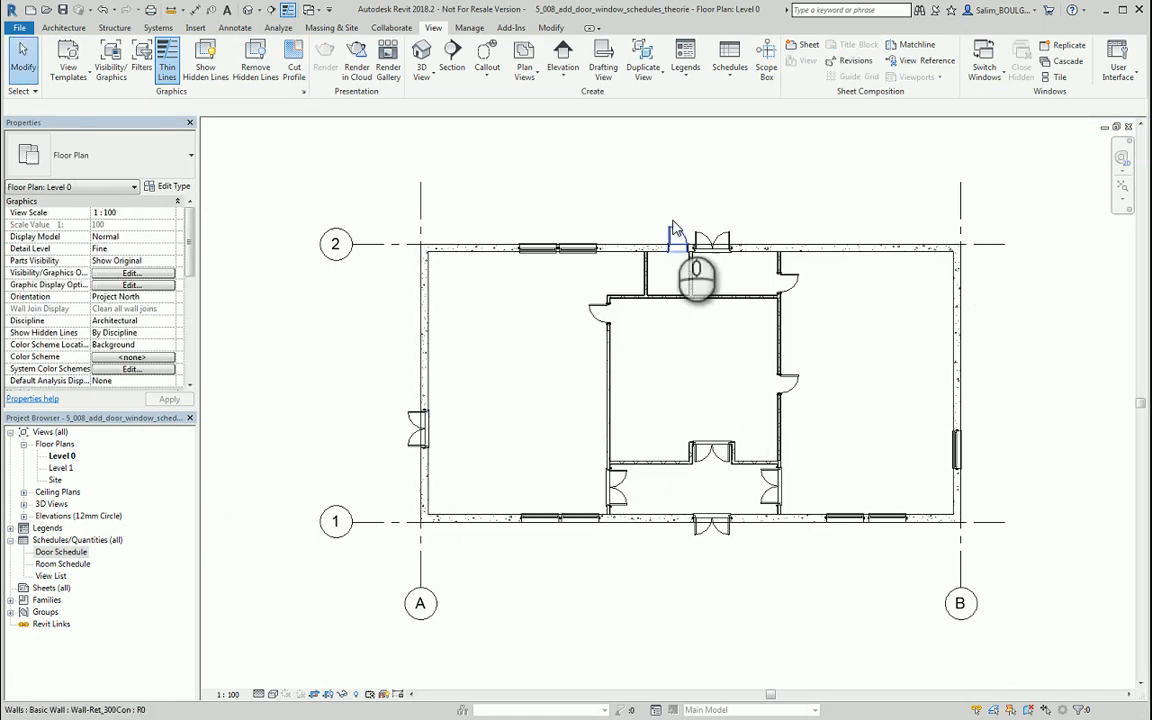
# Create a new schedule of building components for the Windows category in the New Construction phase.
pyautogui.click(729, 88)
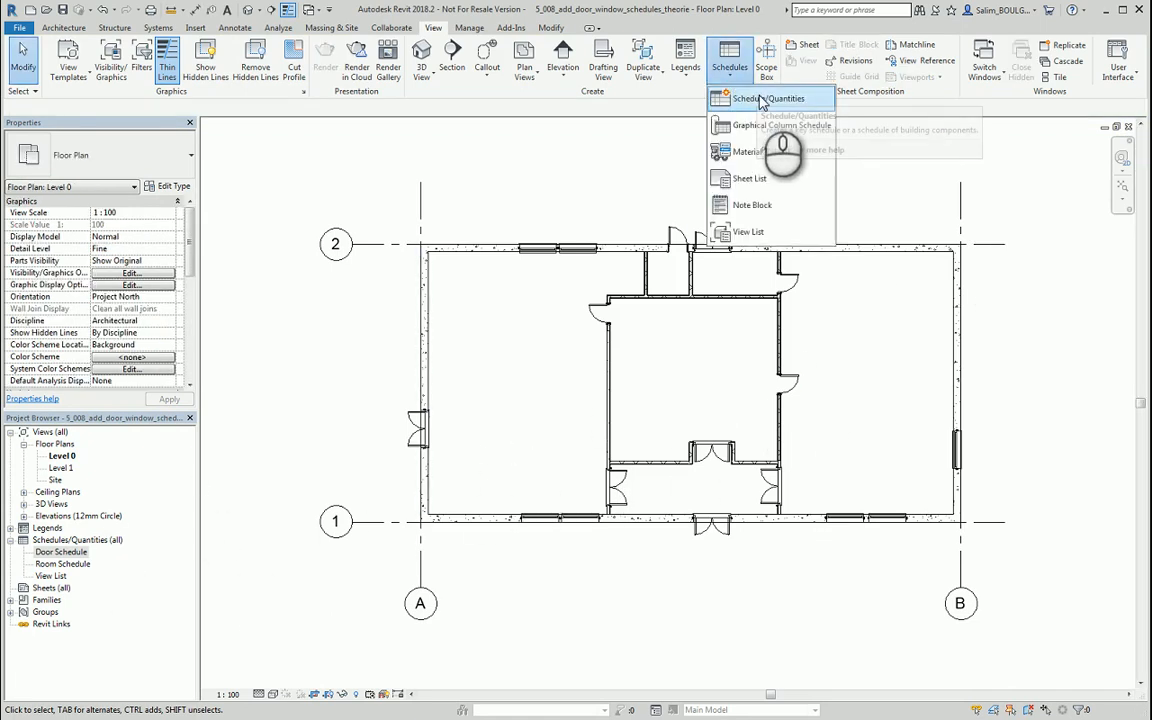
pyautogui.click(763, 100)
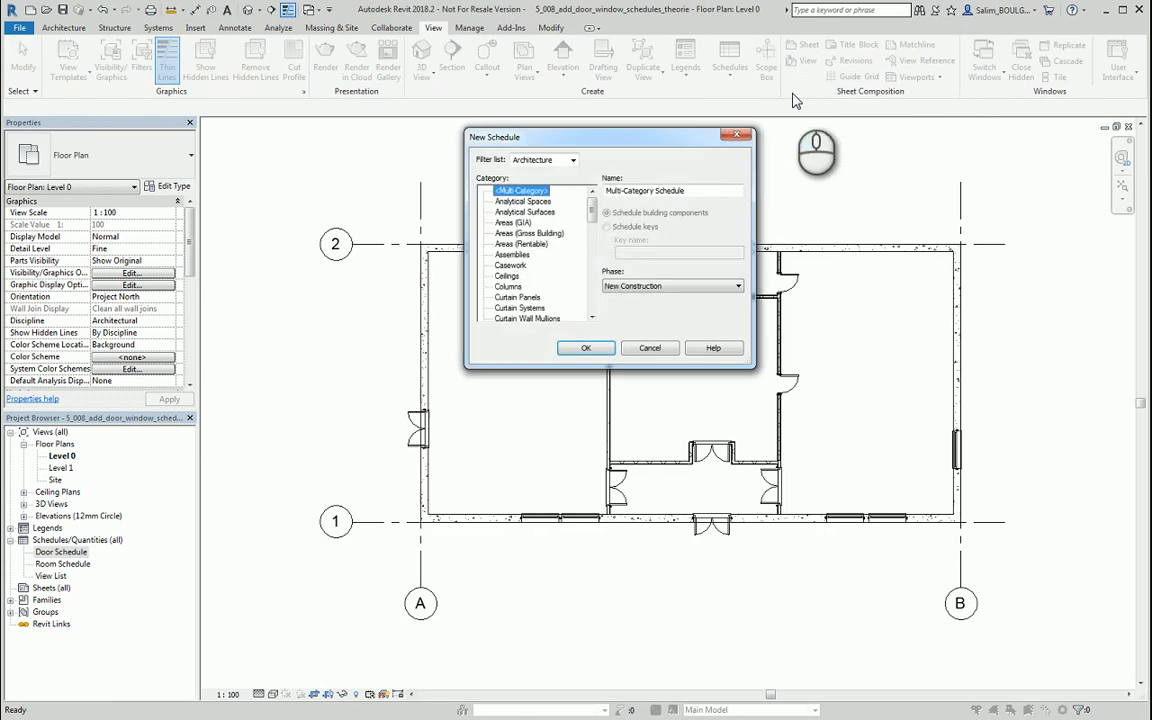
pyautogui.scroll(-12, 575, 250)
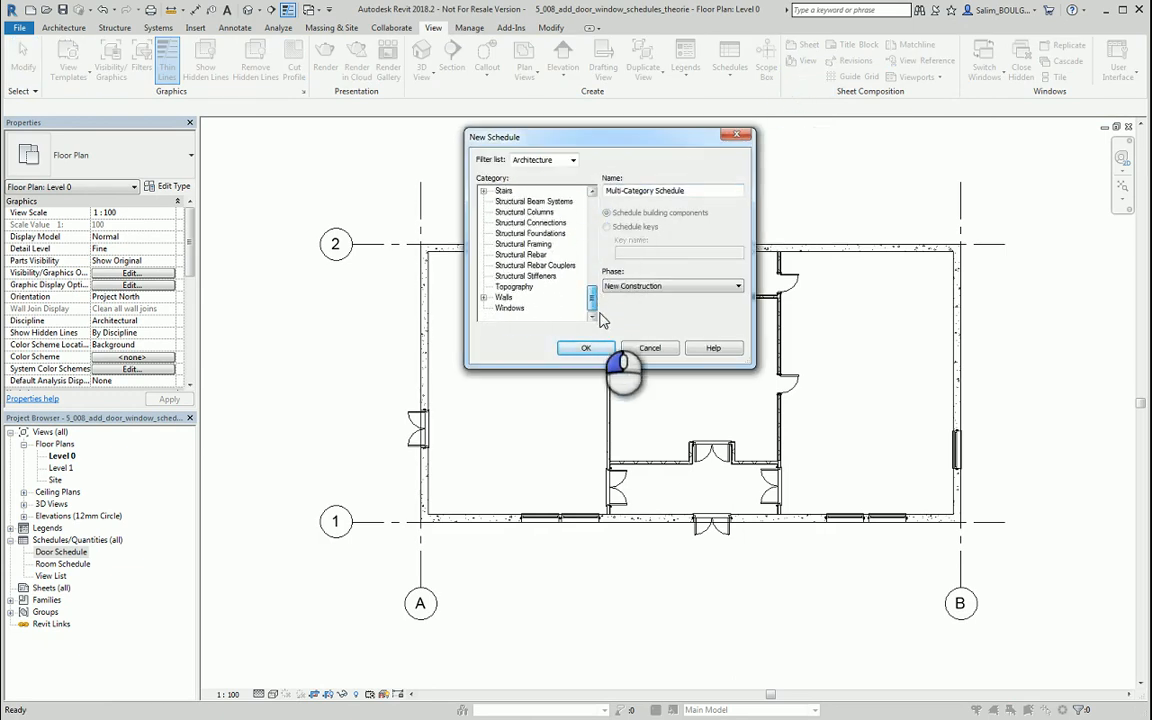
pyautogui.click(509, 308)
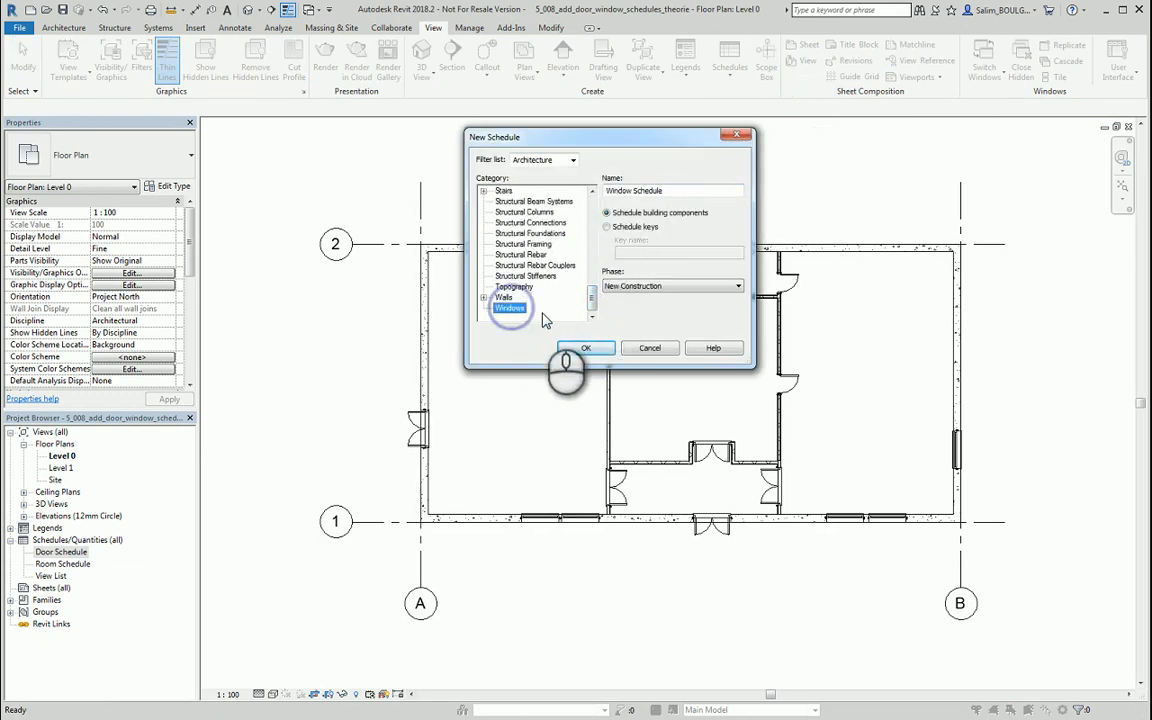
pyautogui.click(586, 348)
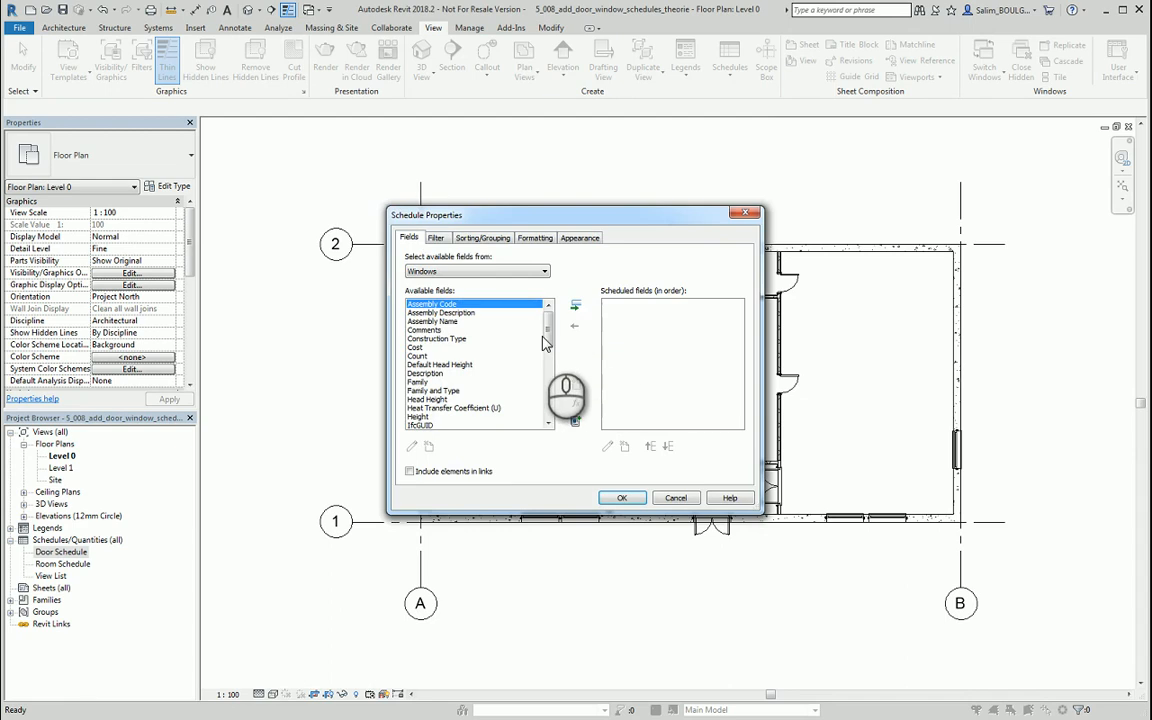
# Add the Family and Type, Mark and Model fields in that order, and generate the window schedule.
pyautogui.moveTo(548, 340); pyautogui.dragTo(550, 350)
pyautogui.click(435, 347)
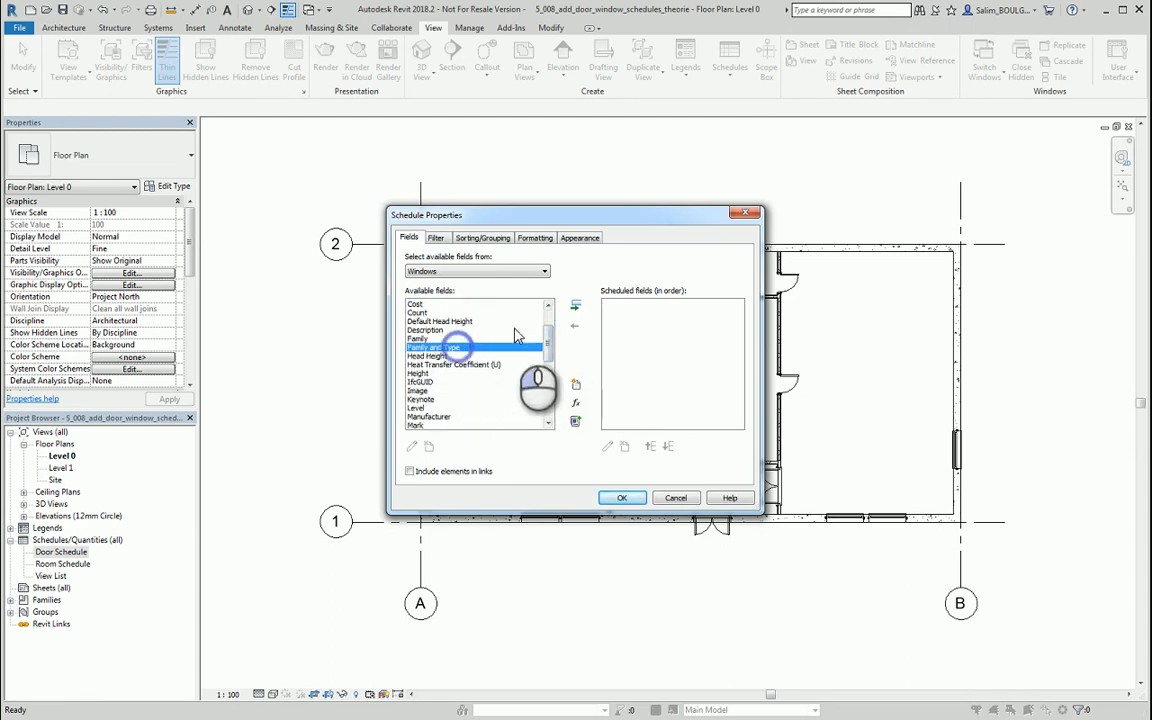
pyautogui.click(577, 310)
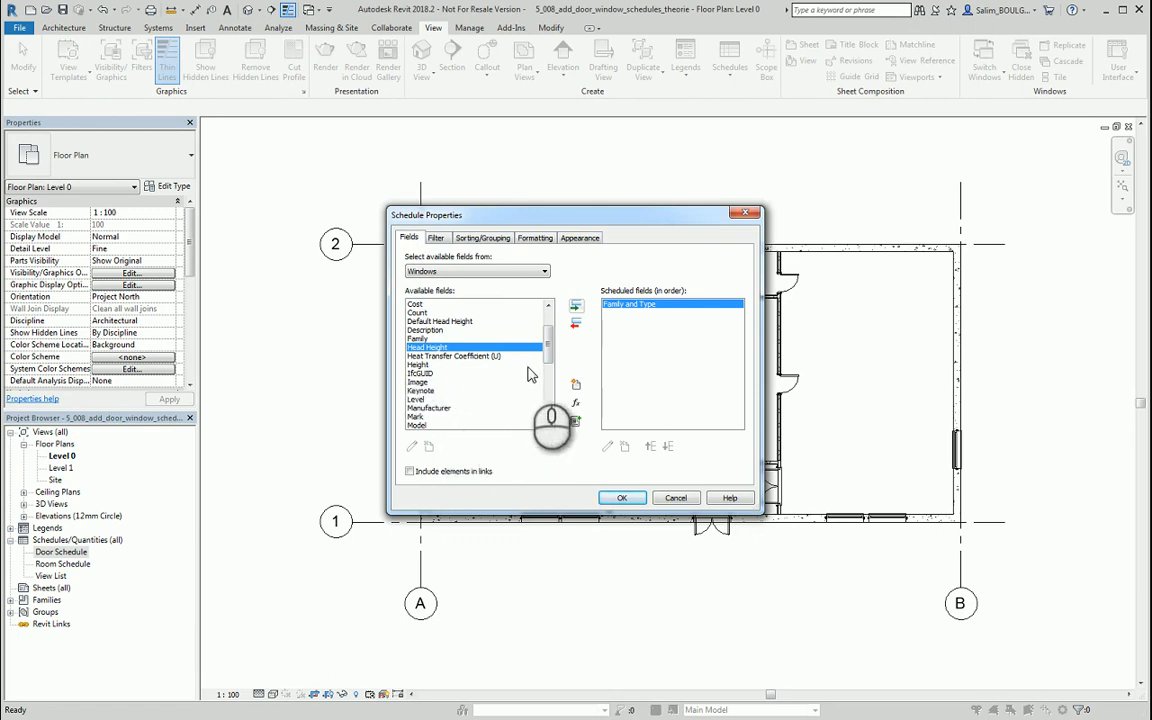
pyautogui.scroll(-1, 549, 352)
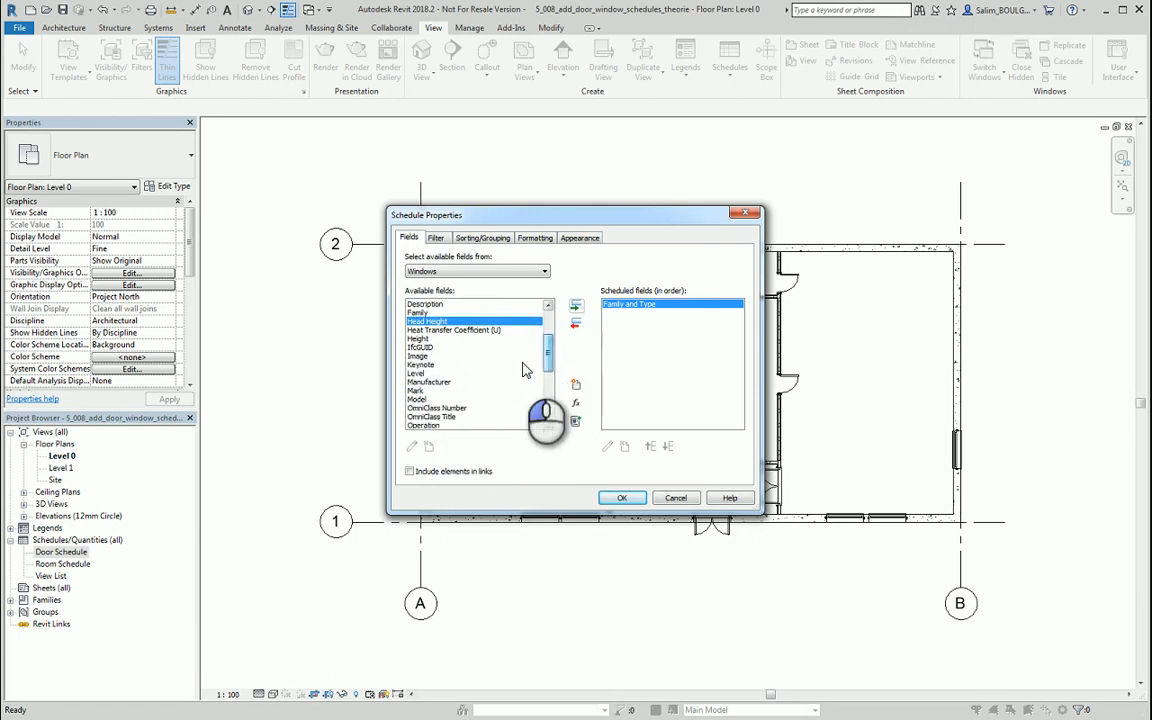
pyautogui.click(420, 390)
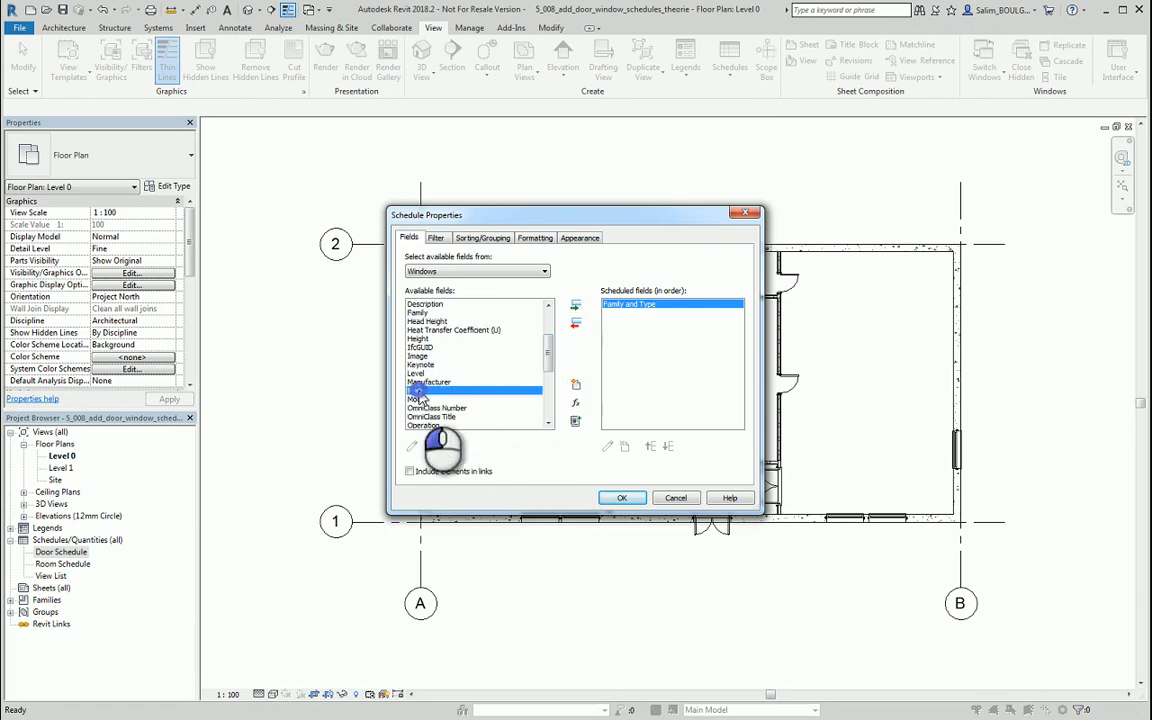
pyautogui.click(576, 305)
pyautogui.click(576, 305)
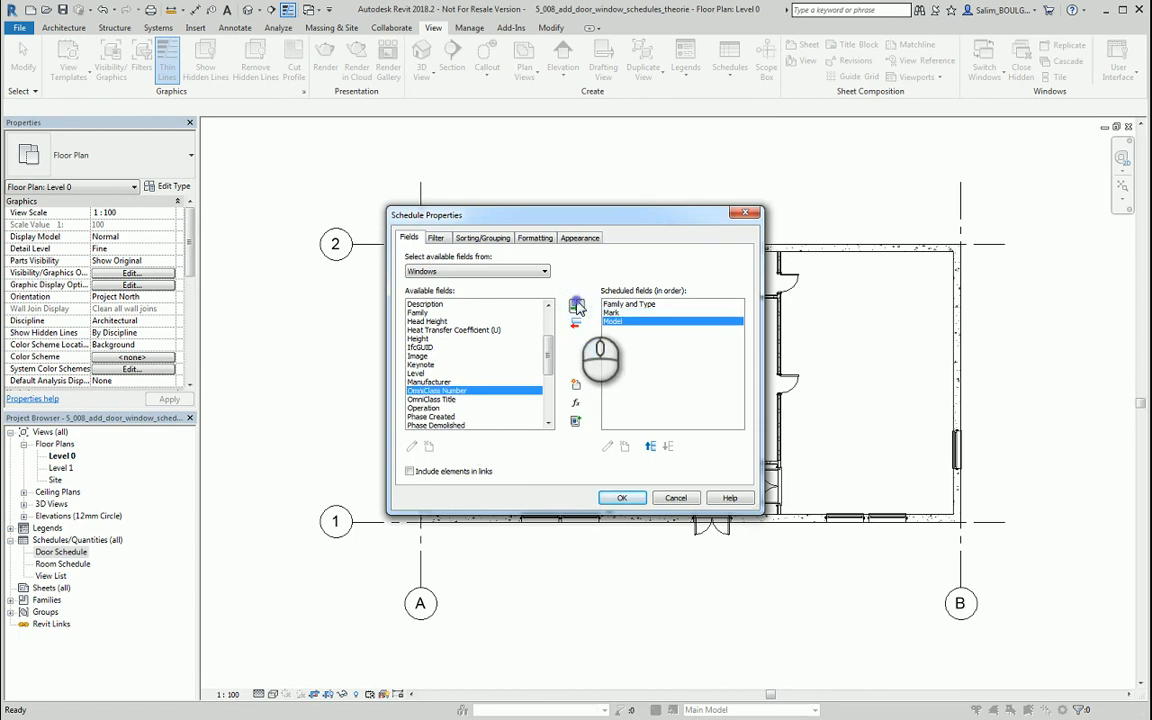
pyautogui.click(621, 498)
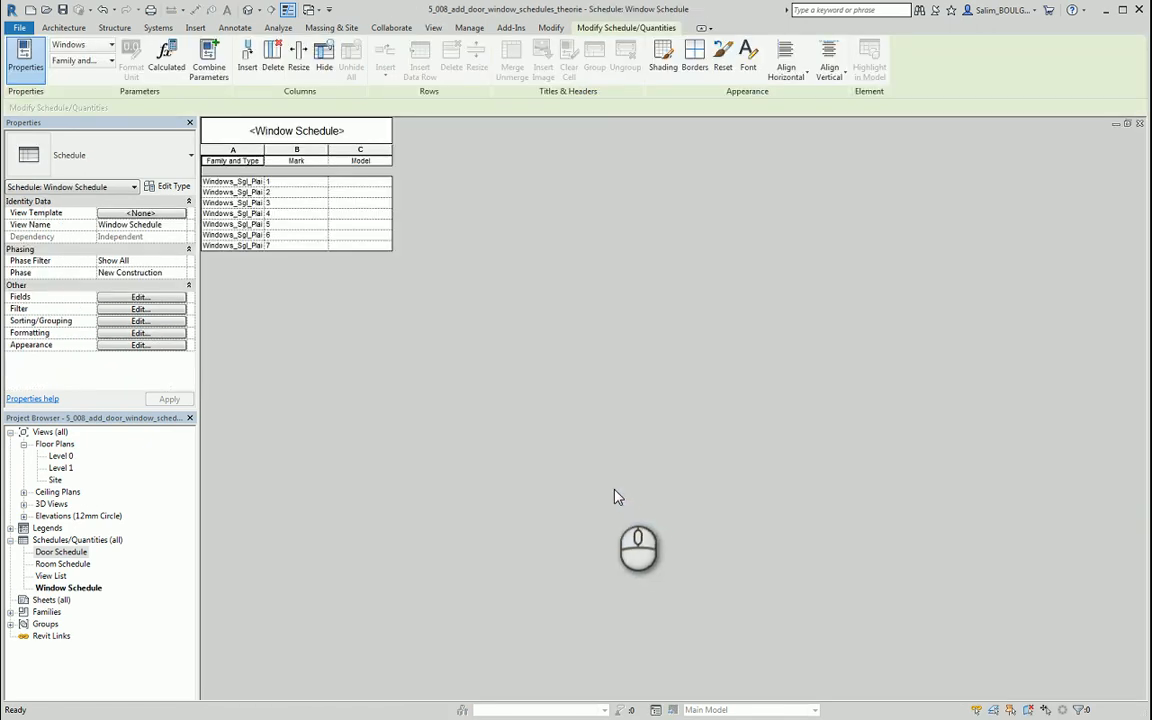
# Widen the Family and Type column to fit the full window type names, and remove Model from the scheduled fields.
pyautogui.moveTo(267, 147); pyautogui.dragTo(361, 149)
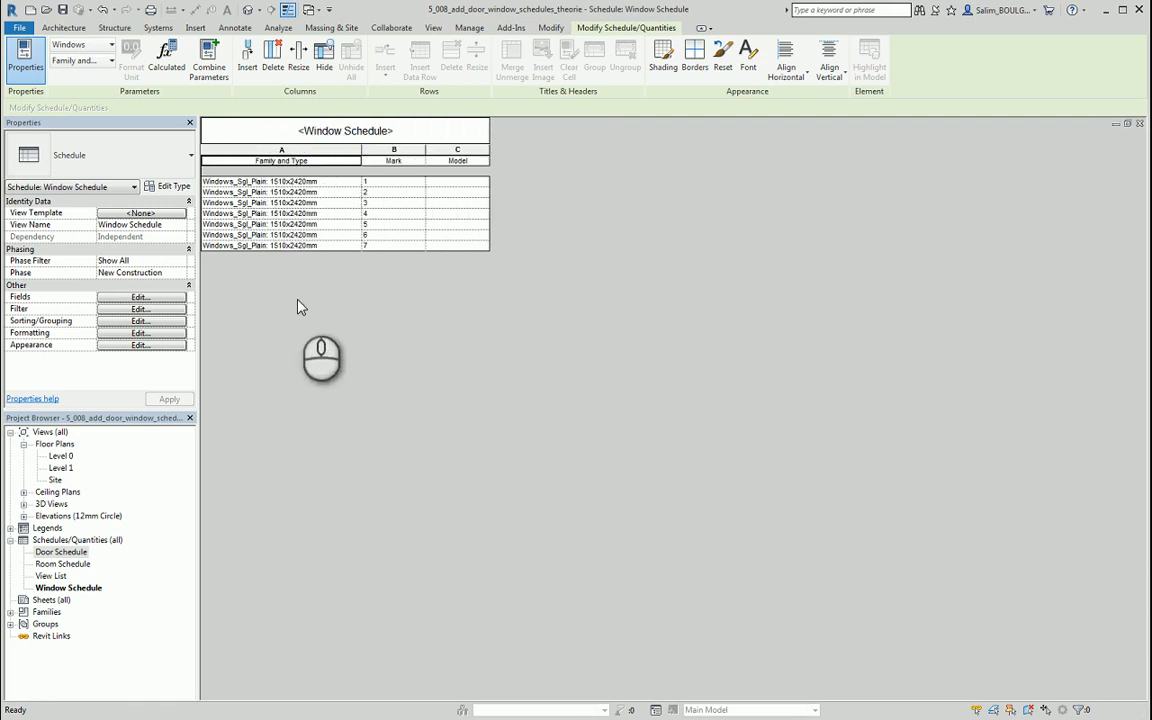
pyautogui.click(125, 298)
pyautogui.click(612, 321)
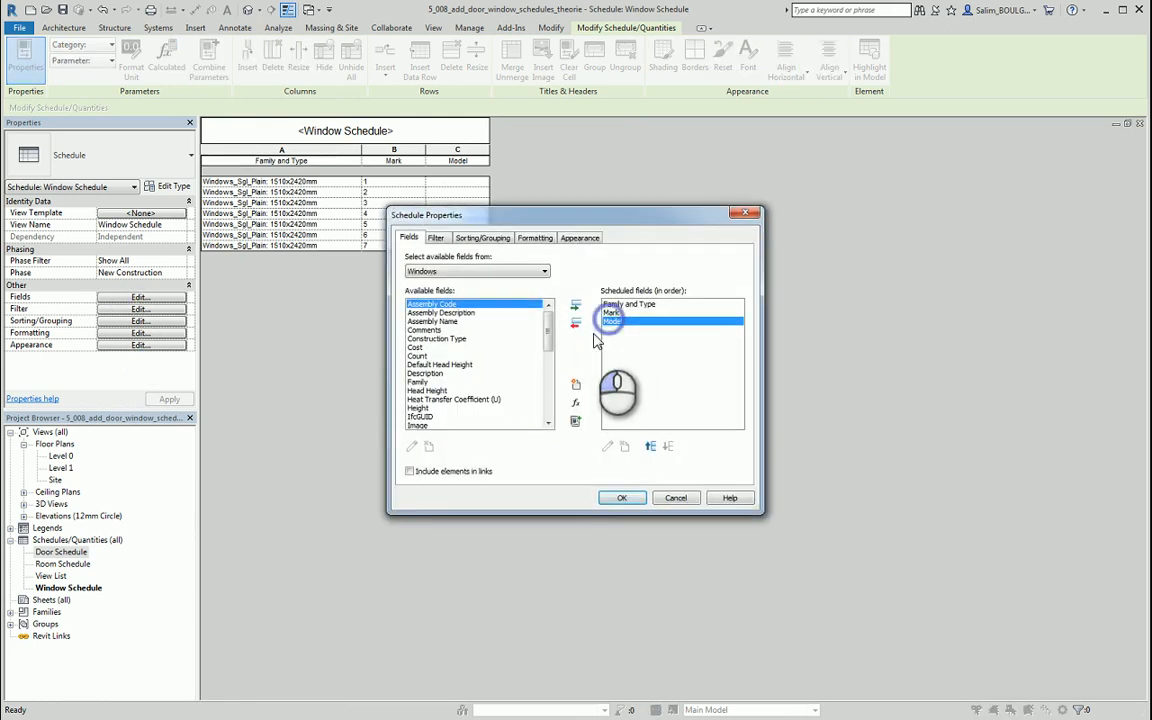
pyautogui.click(576, 323)
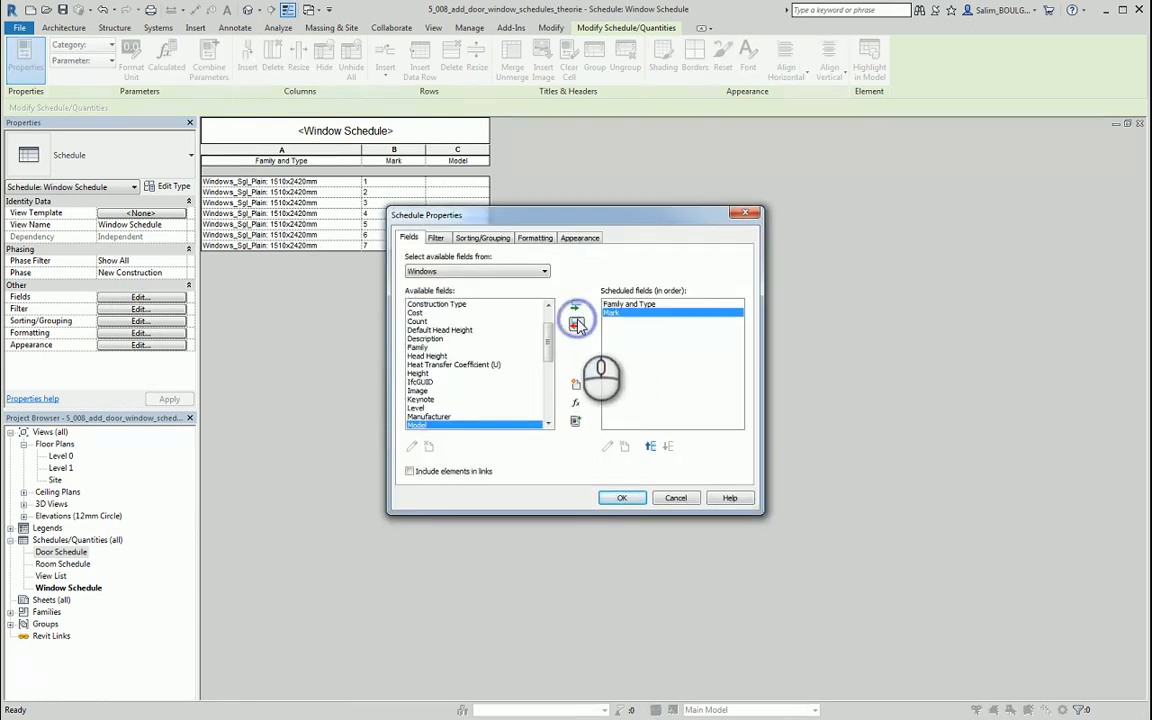
pyautogui.scroll(-2, 545, 360)
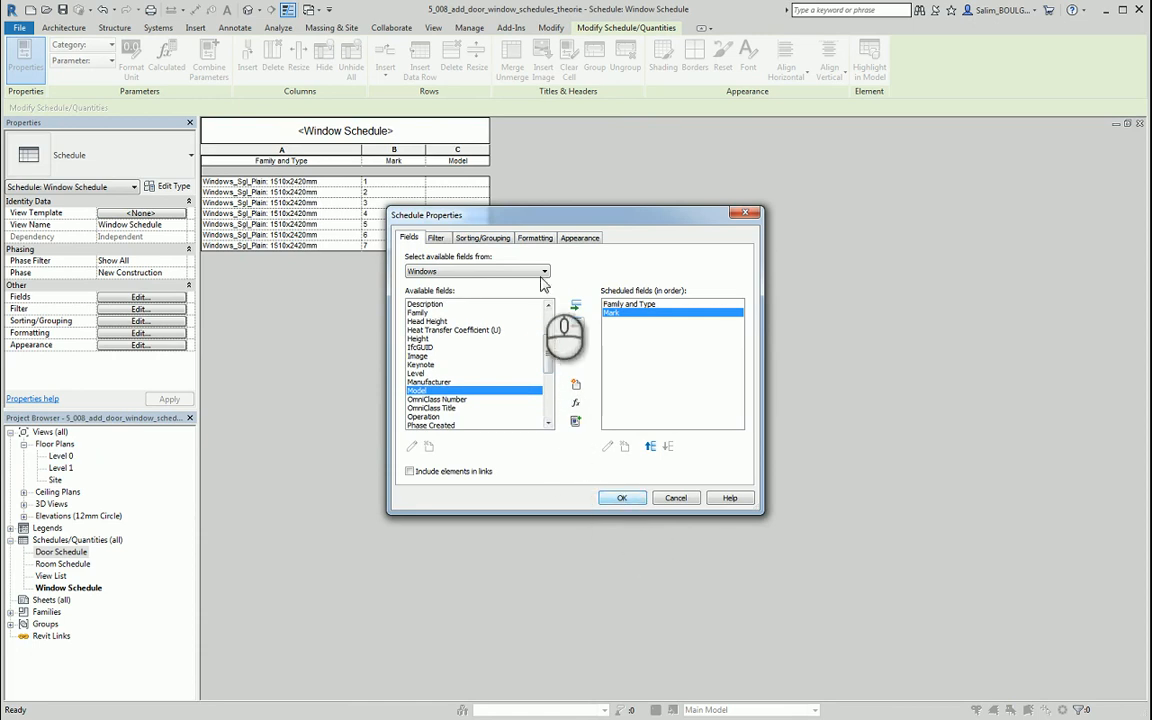
# Sort the window schedule by Family and Type ascending, with a header and a footer showing title, count, and totals.
pyautogui.click(483, 238)
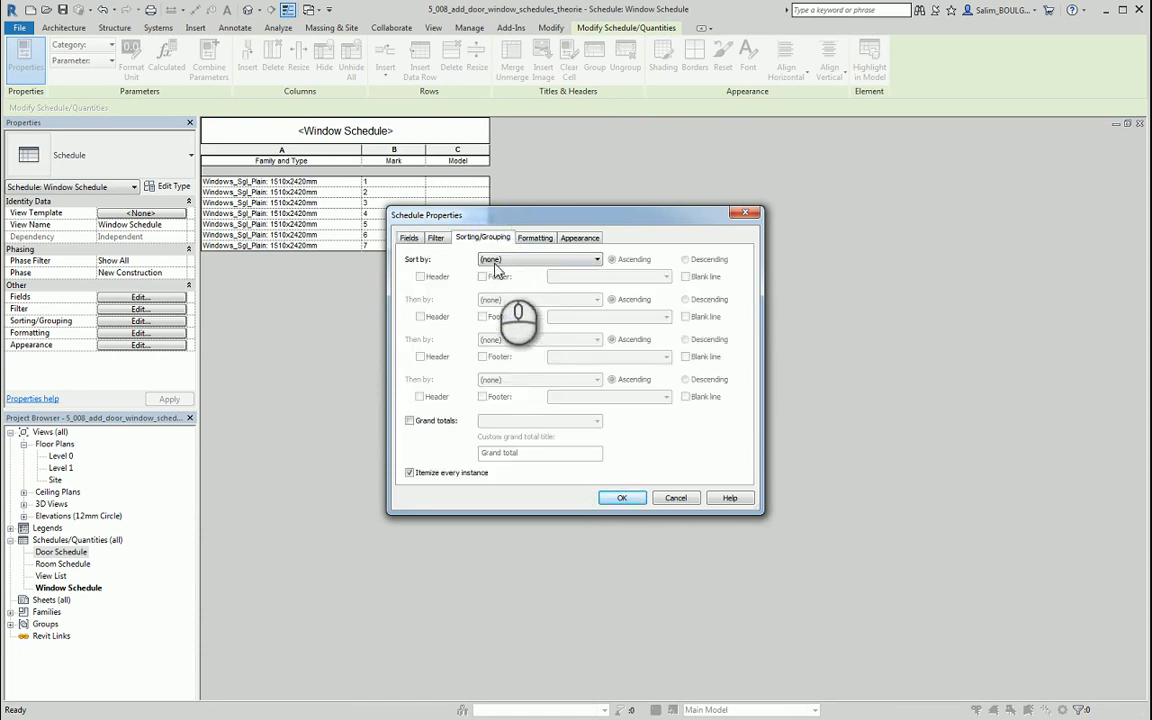
pyautogui.click(510, 260)
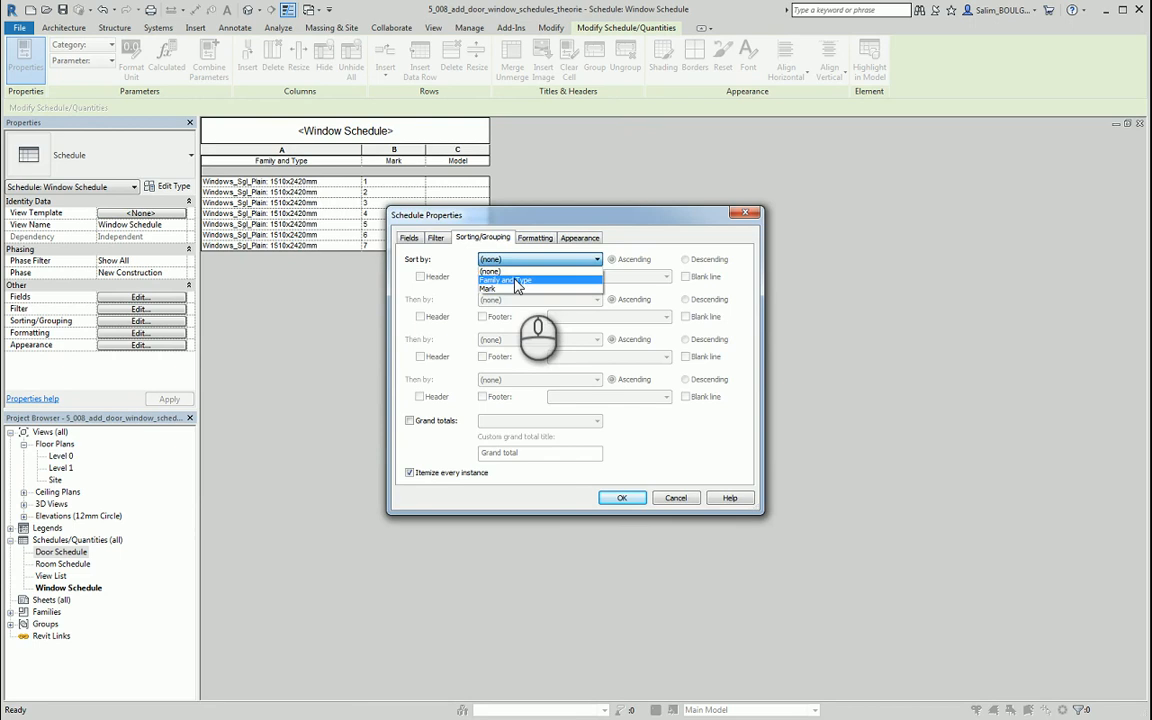
pyautogui.click(515, 282)
pyautogui.click(421, 277)
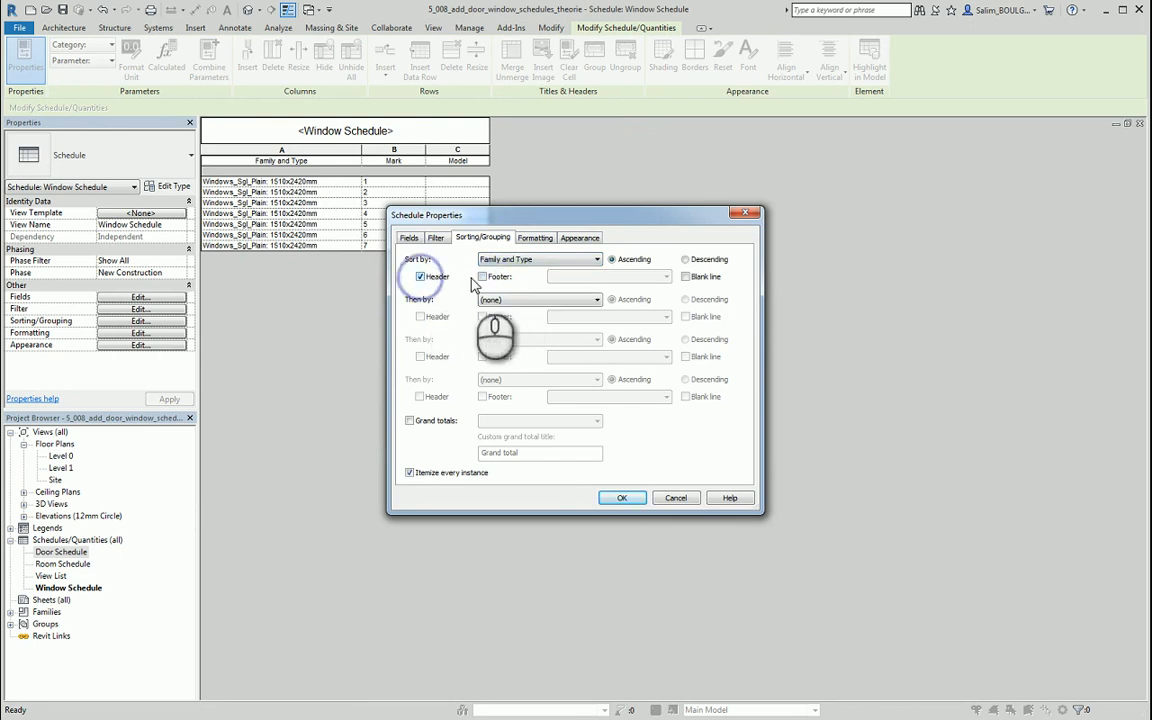
pyautogui.click(482, 277)
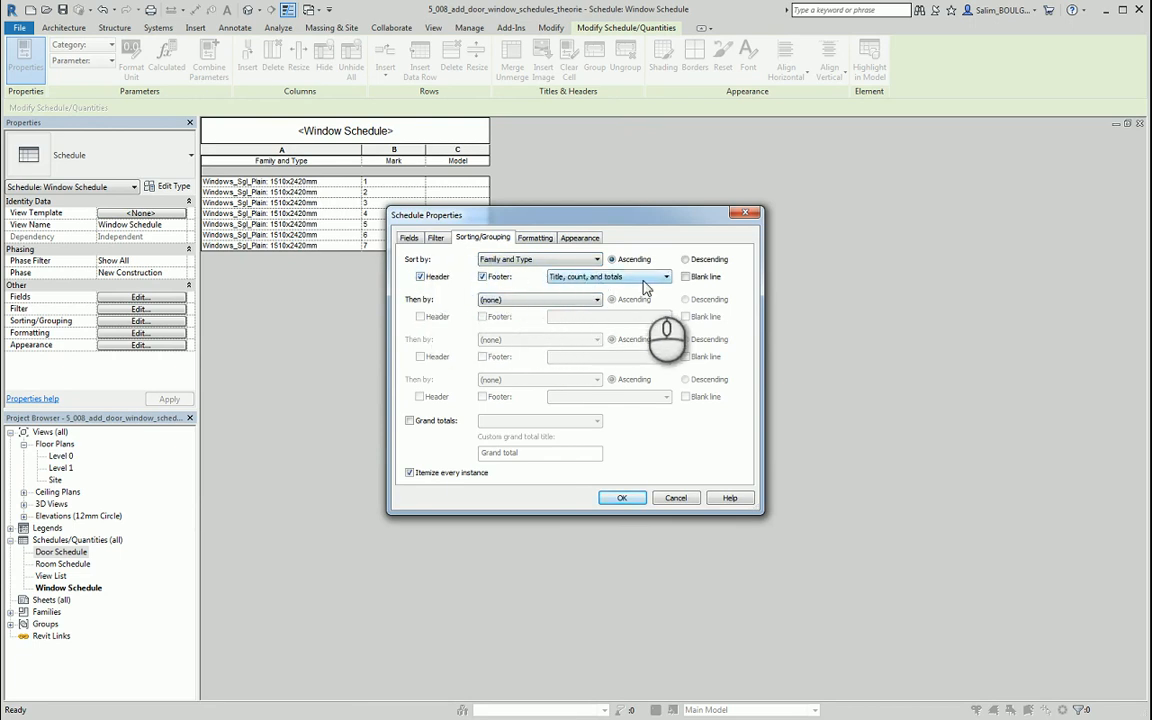
# Enable grand totals set to Totals only, and apply the changes to the window schedule.
pyautogui.click(409, 421)
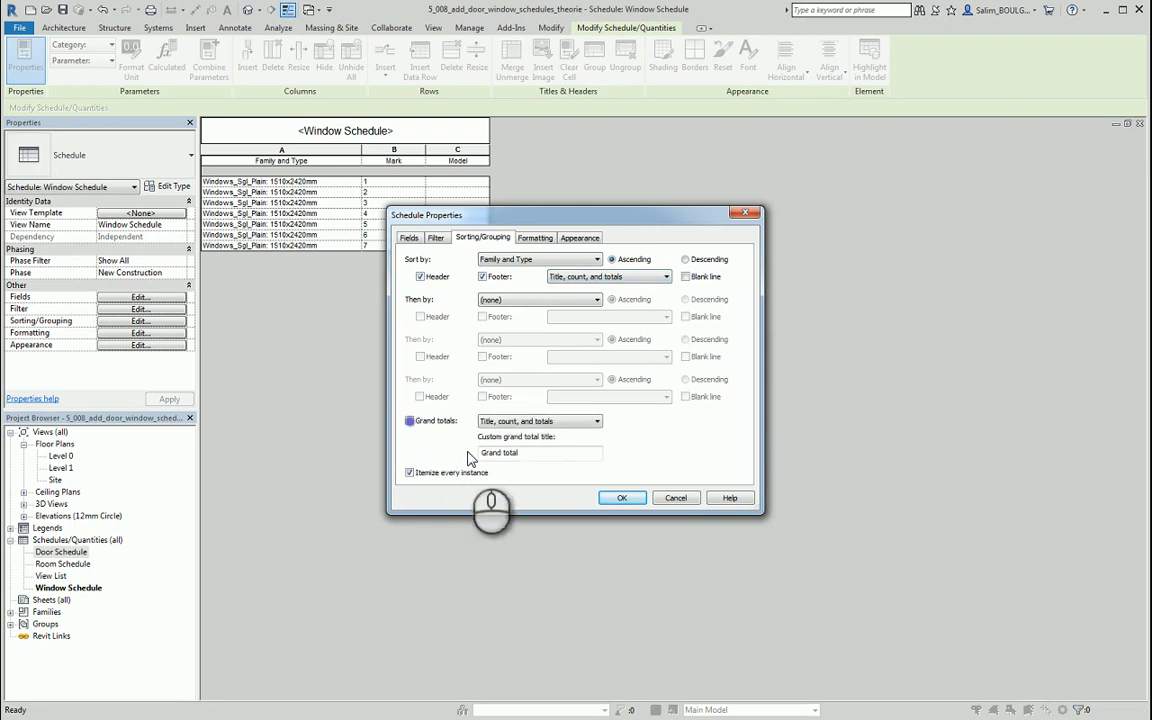
pyautogui.click(538, 422)
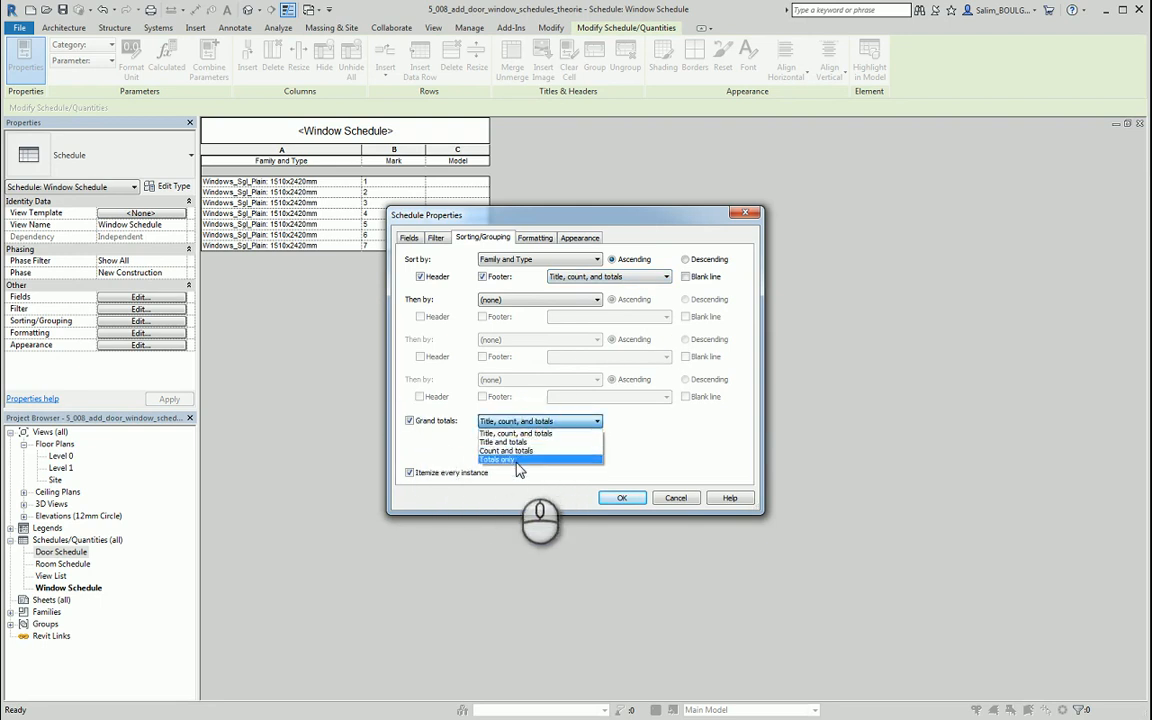
pyautogui.click(512, 460)
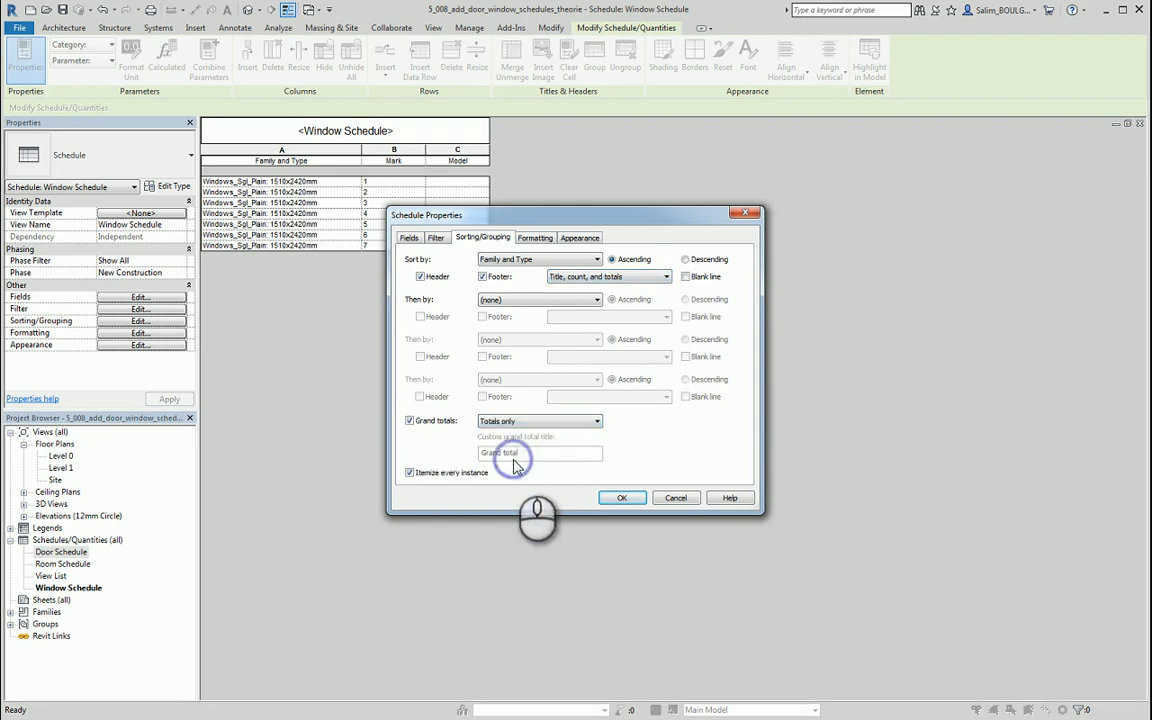
pyautogui.click(624, 498)
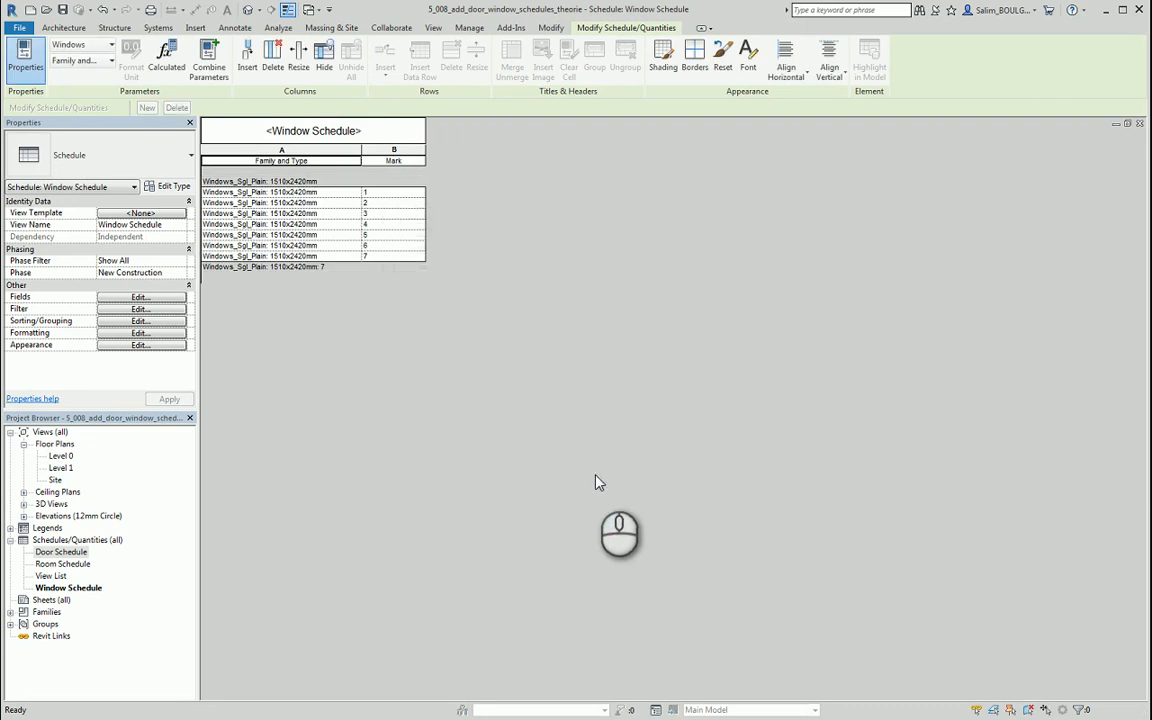